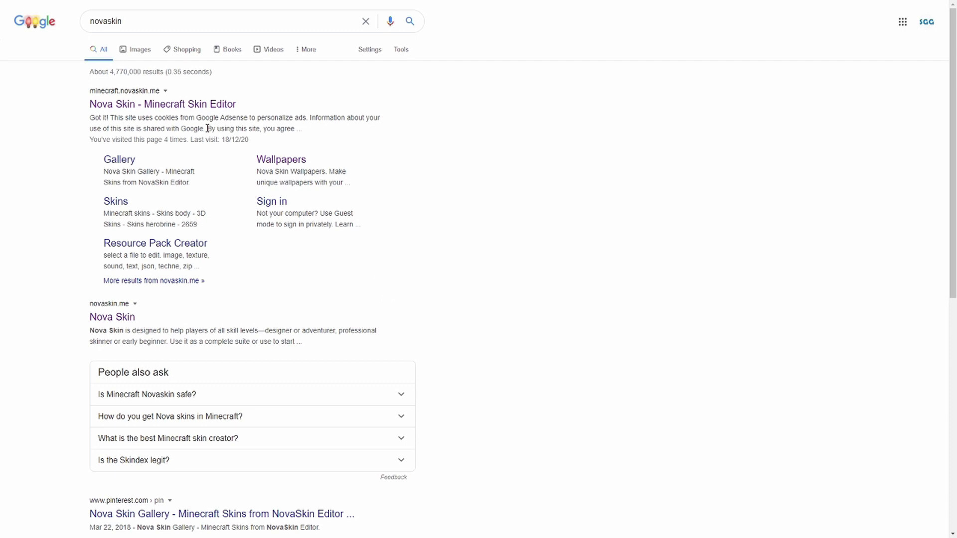
# - Open the 'Nova Skin - Minecraft Skin Editor' result from the novaskin search results
pyautogui.click(143, 105)
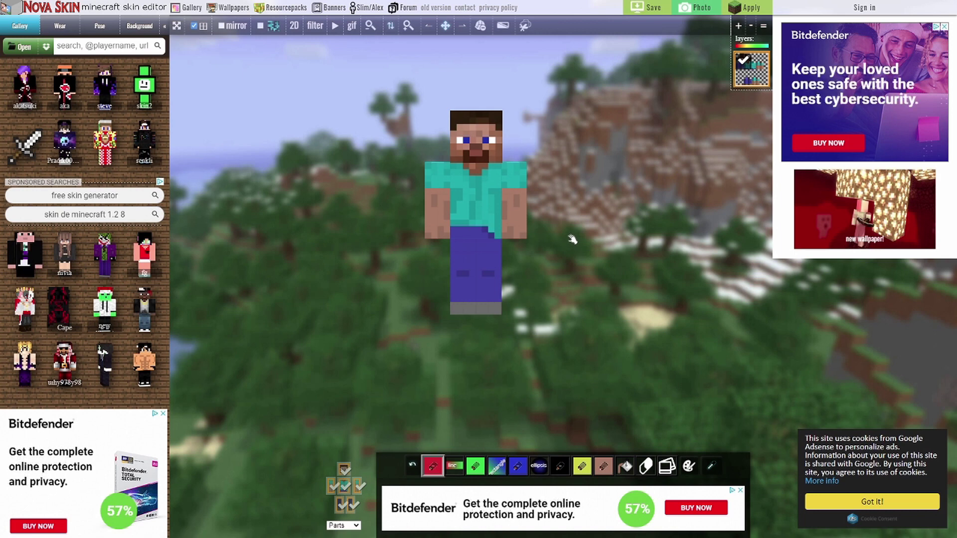
# - Search the gallery for 'creeper' and load the green-and-black creeper lp skin onto the model
pyautogui.moveTo(101, 80)
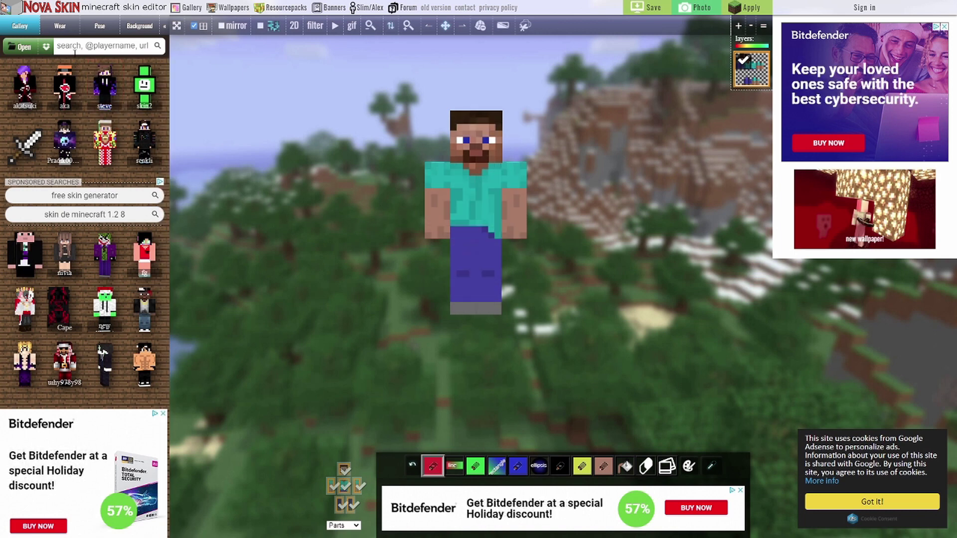
pyautogui.click(105, 50)
pyautogui.write('cree')
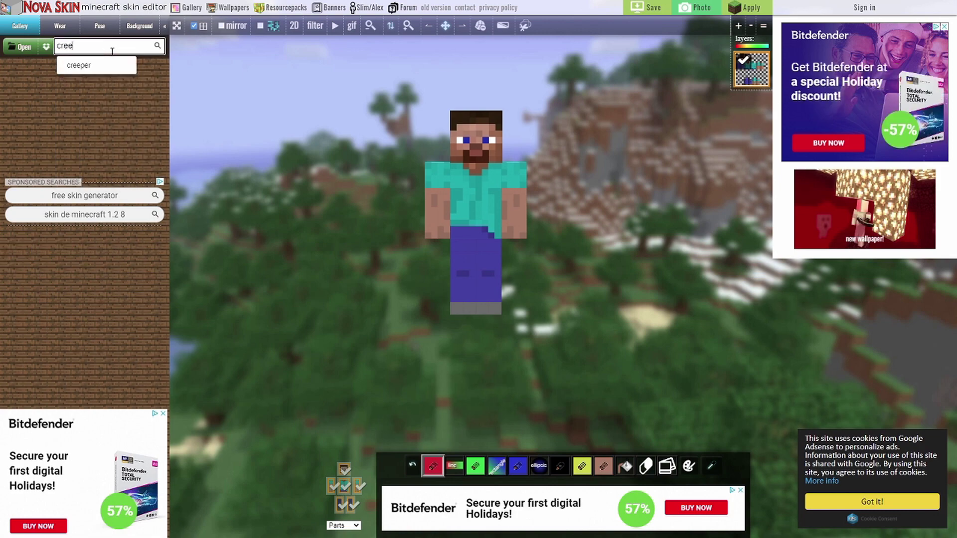
pyautogui.click(99, 68)
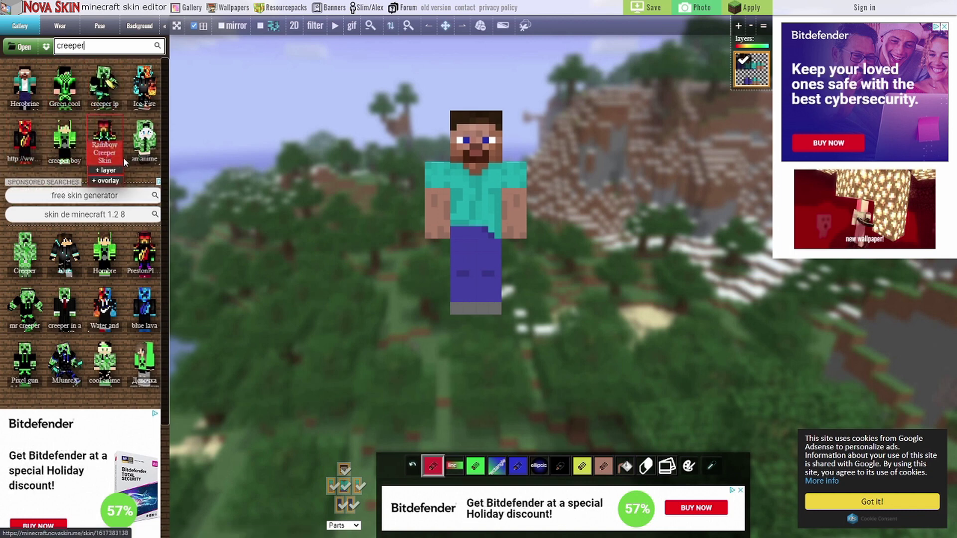
pyautogui.click(106, 89)
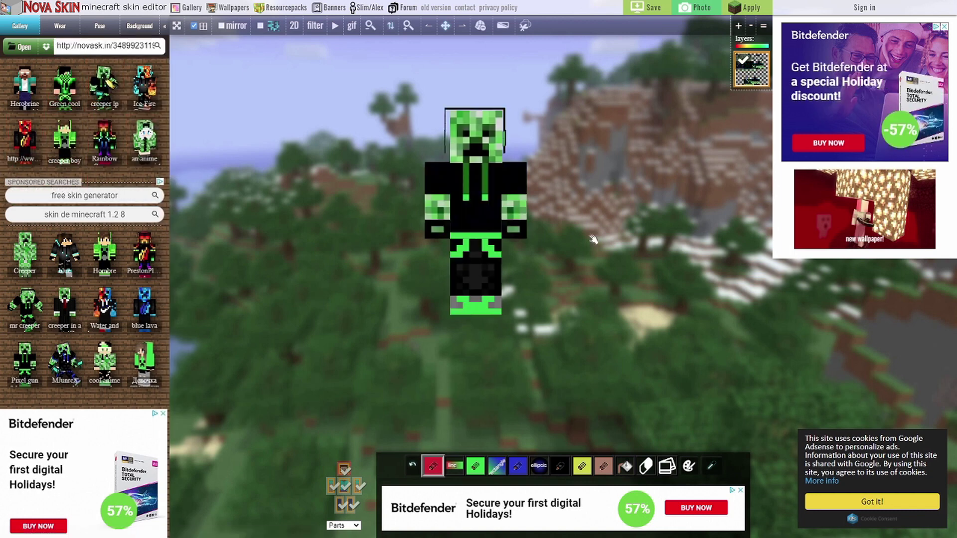
pyautogui.moveTo(593, 234); pyautogui.dragTo(315, 209)
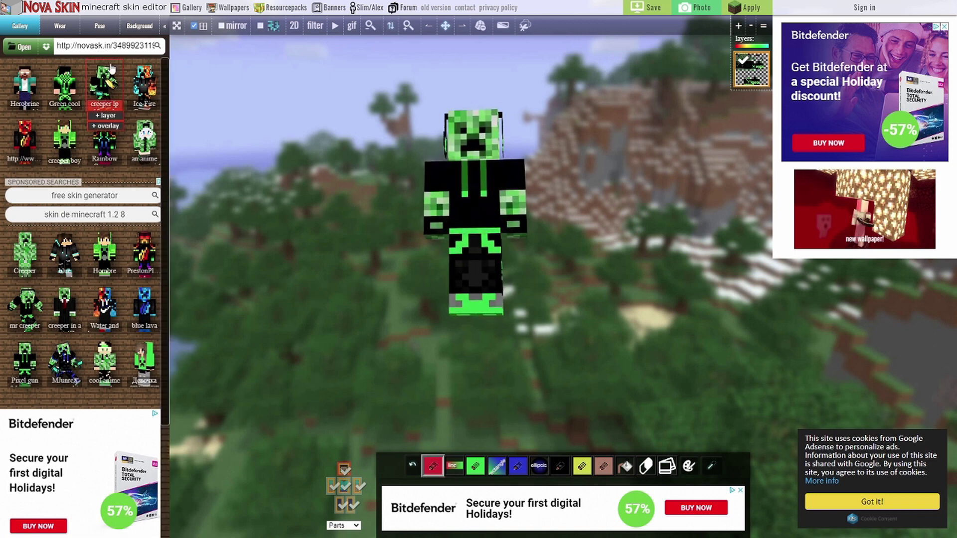
pyautogui.click(89, 45)
# - Search the gallery for a player's skins by username and add the bearded, blue-jacket skin as base
pyautogui.hotkey('ctrl', 'a')
pyautogui.write('http://no')
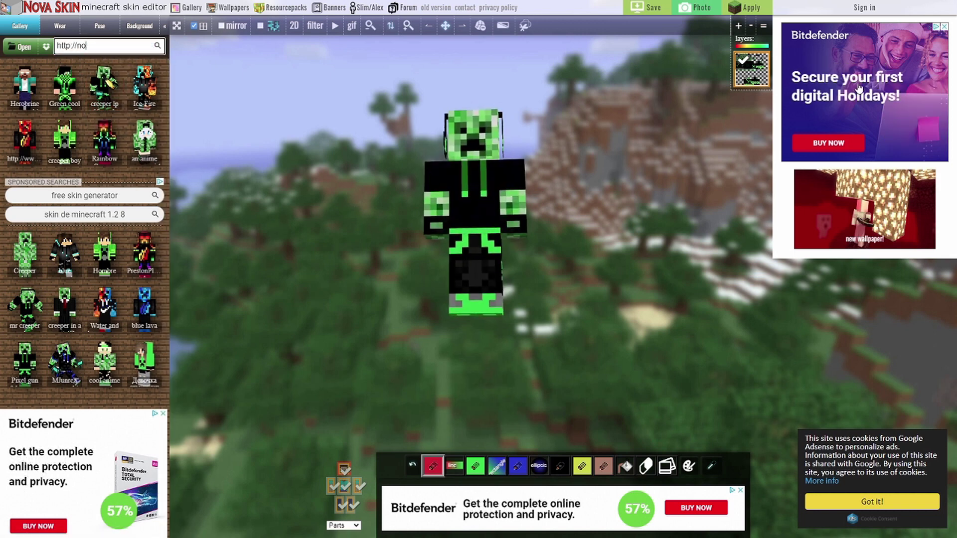
pyautogui.hotkey('ctrl', 'a')
pyautogui.write('@SirGeekyGamer')
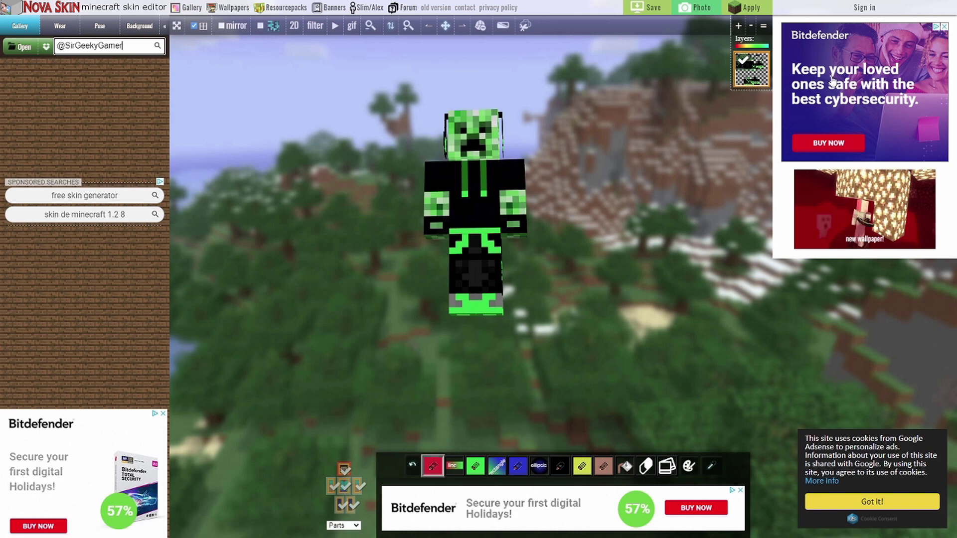
pyautogui.press('Return')
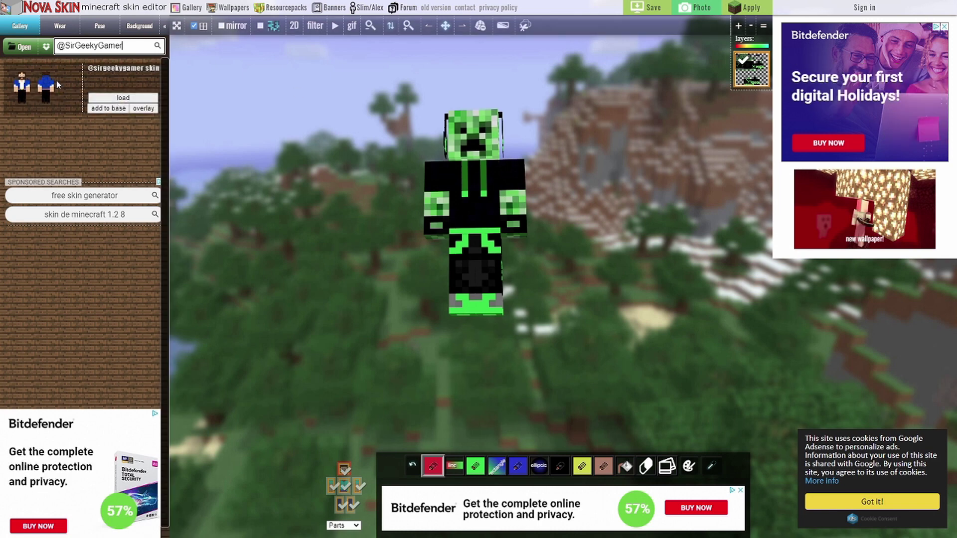
pyautogui.click(45, 90)
pyautogui.click(100, 108)
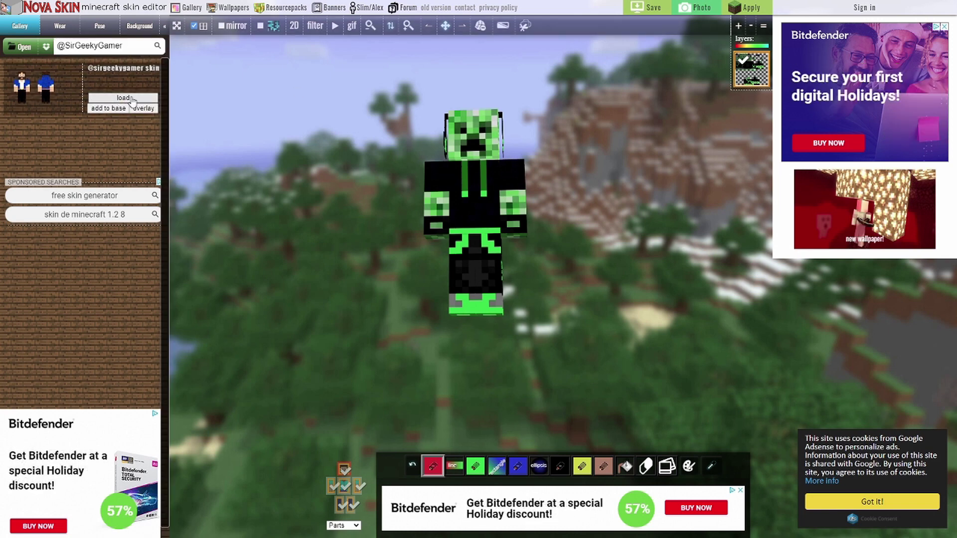
pyautogui.moveTo(534, 305); pyautogui.dragTo(330, 294)
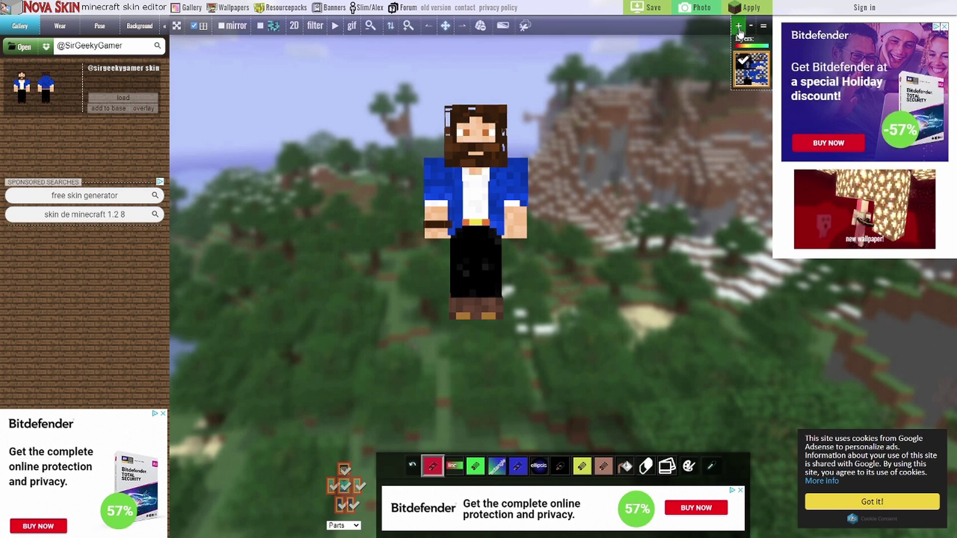
# - Load the bearded skin onto a new layer, add two blank layers, then delete the third
pyautogui.click(738, 27)
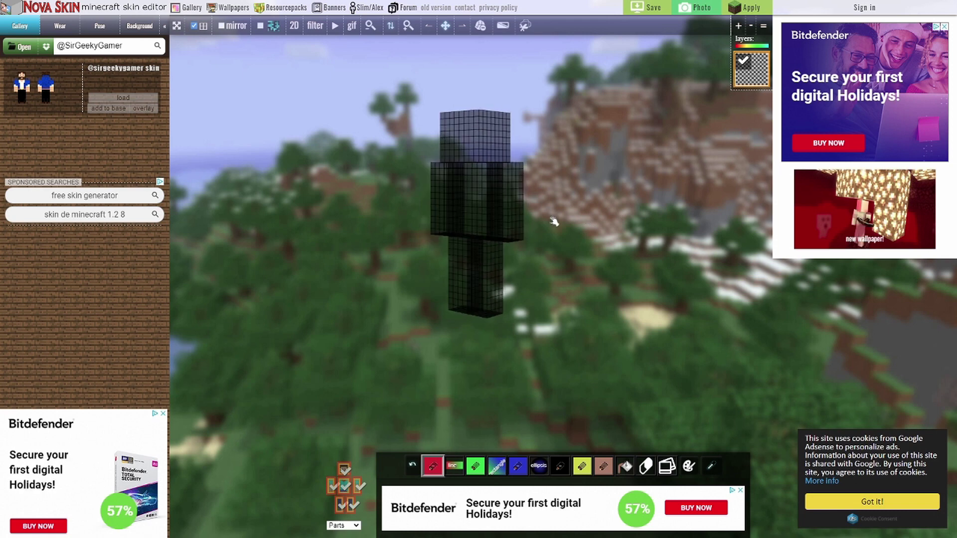
pyautogui.click(143, 109)
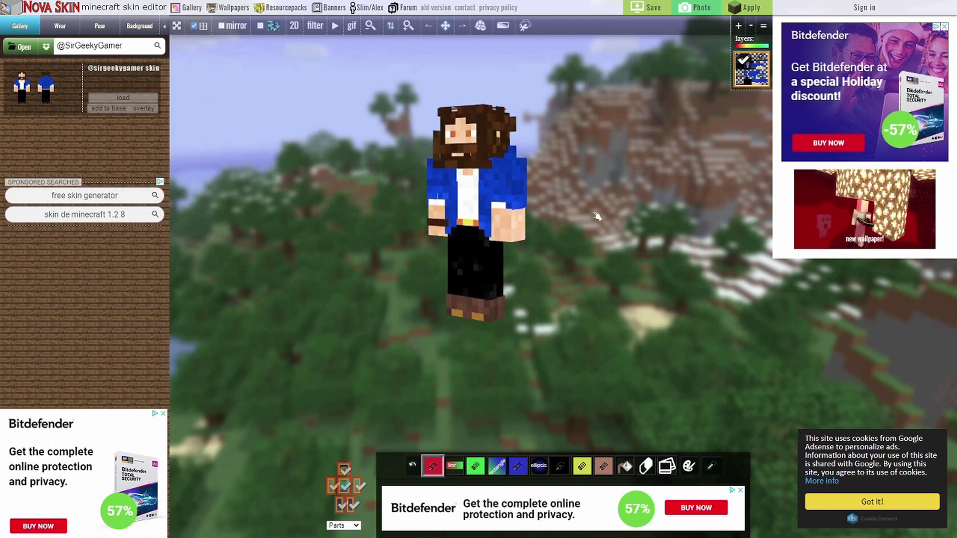
pyautogui.click(741, 26)
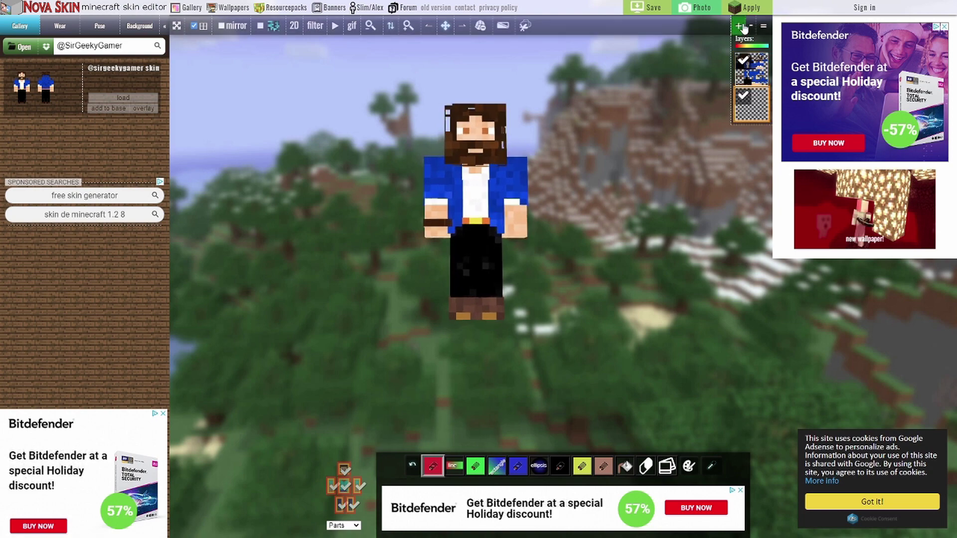
pyautogui.click(742, 27)
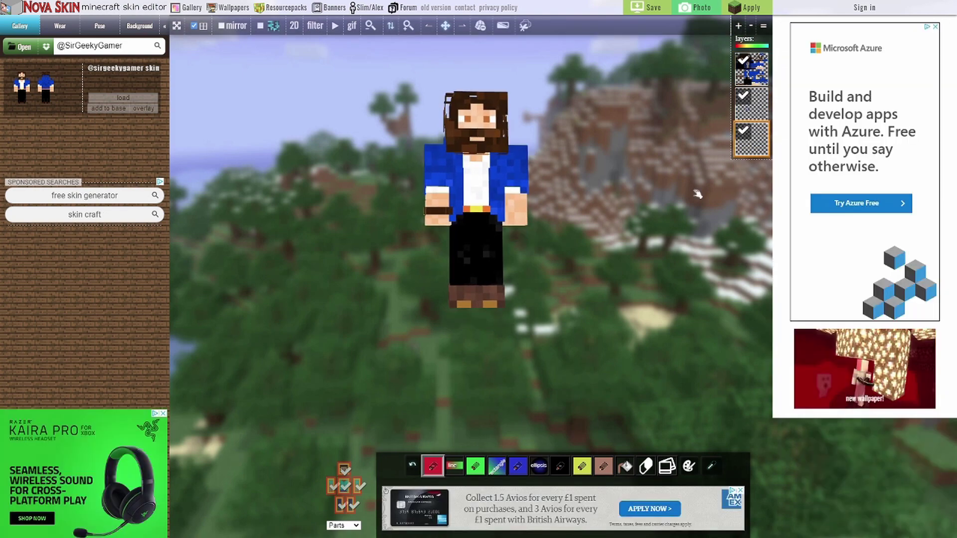
pyautogui.click(750, 27)
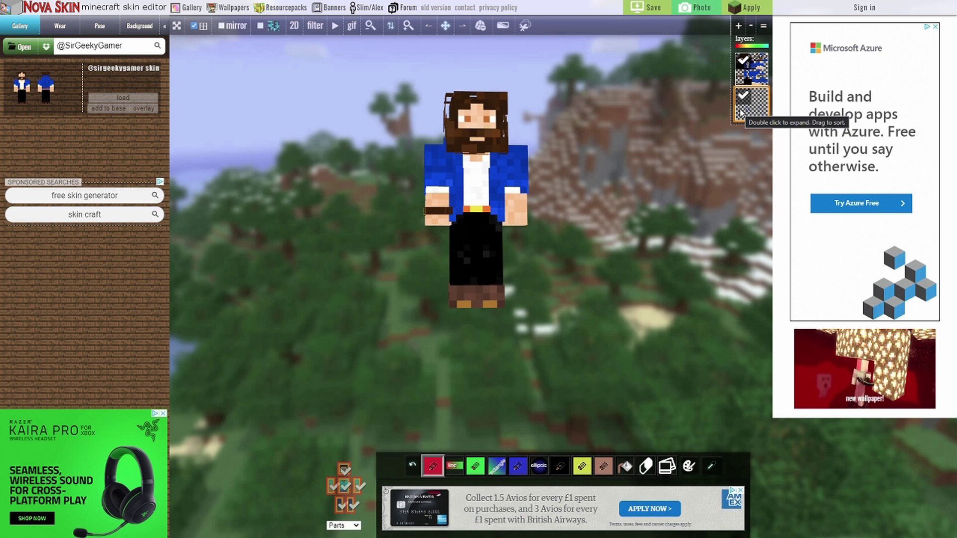
# - On the second layer, paint red pixels on the chest, belt and back, then undo the splotches
pyautogui.click(762, 85)
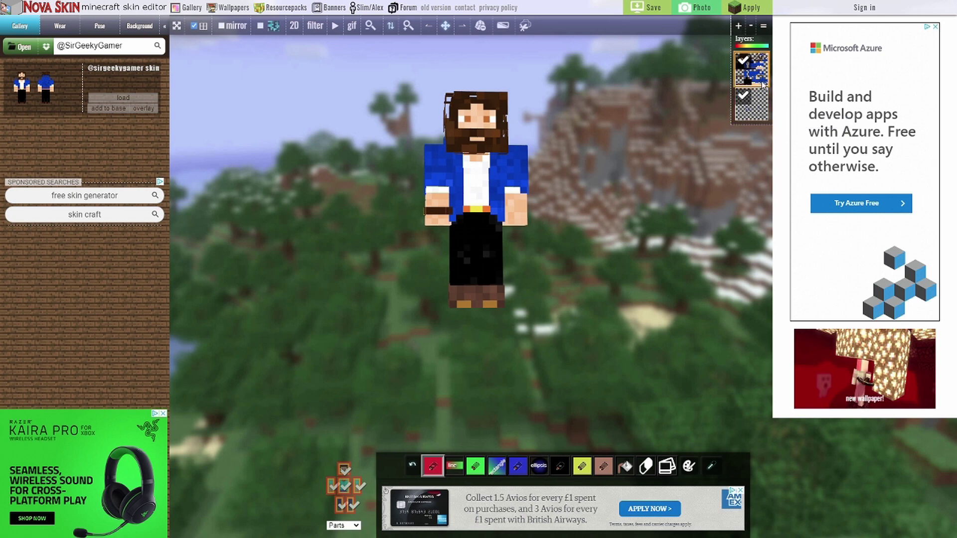
pyautogui.click(755, 118)
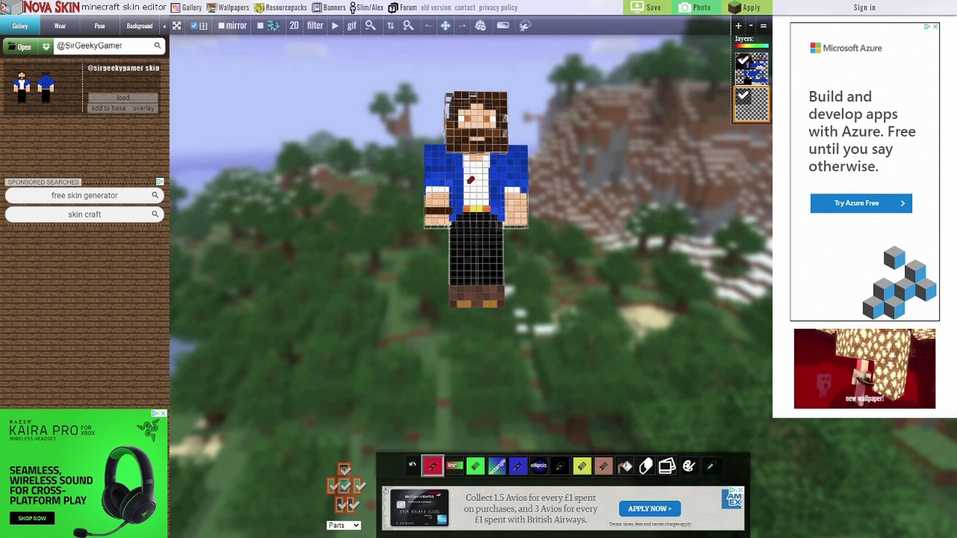
pyautogui.click(473, 183)
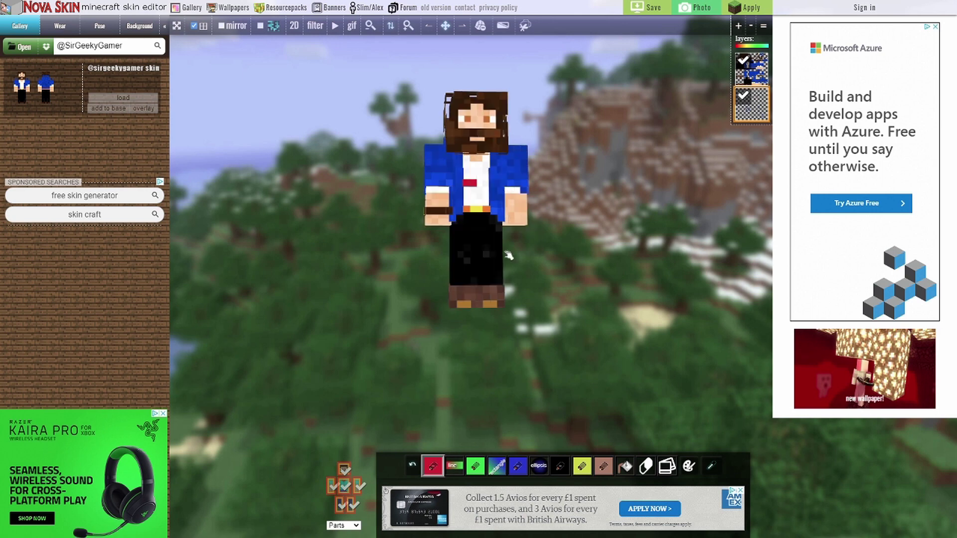
pyautogui.click(480, 204)
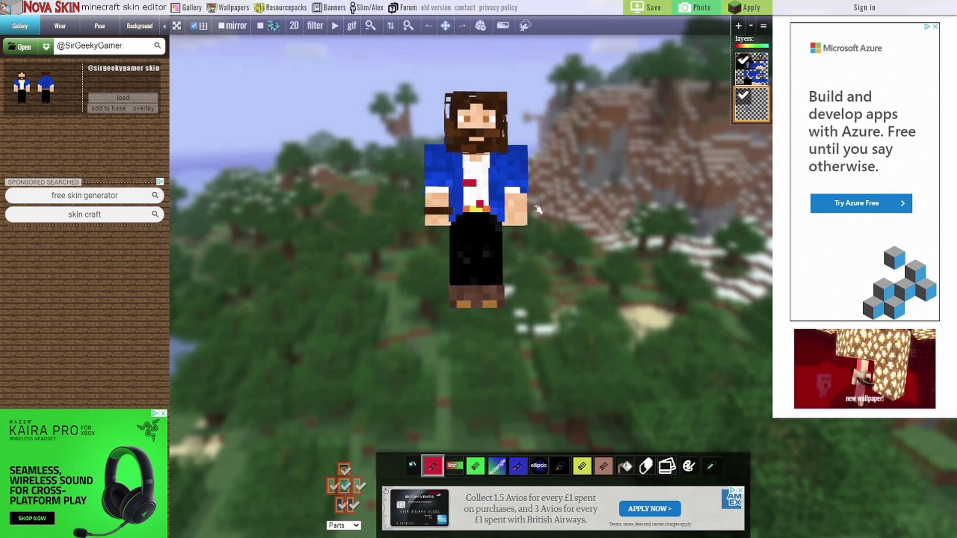
pyautogui.moveTo(537, 206); pyautogui.dragTo(521, 142)
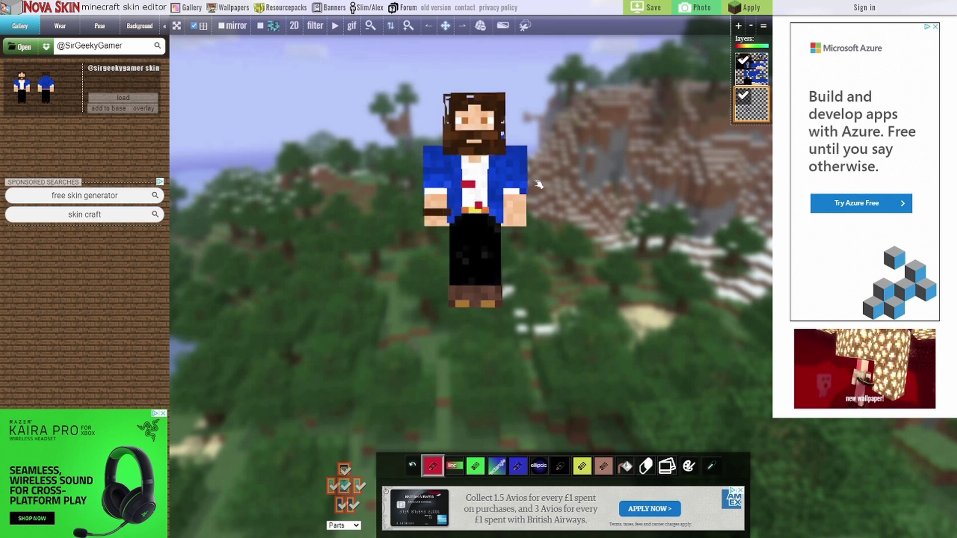
pyautogui.moveTo(476, 242)
pyautogui.mouseDown()
pyautogui.moveTo(452, 213)
pyautogui.moveTo(475, 170)
pyautogui.moveTo(507, 203)
pyautogui.mouseUp()
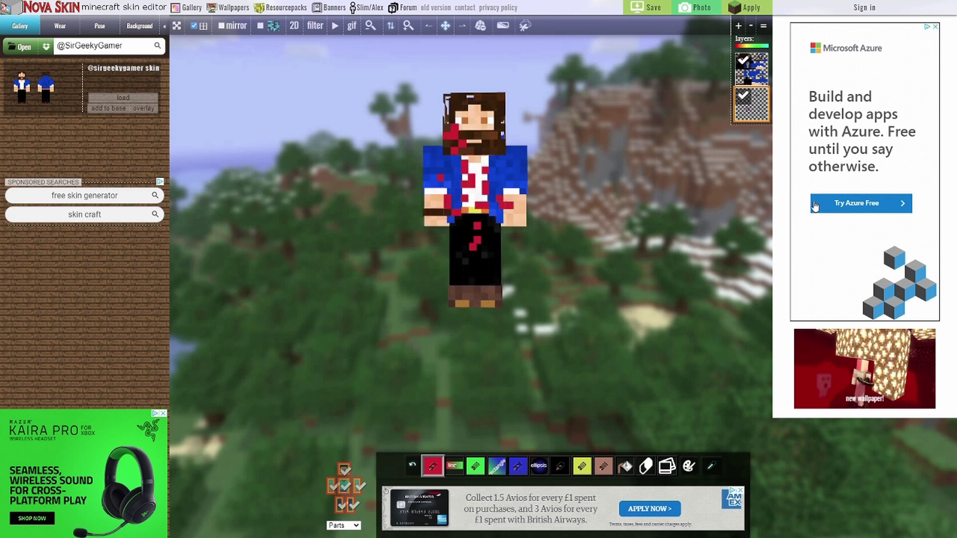
pyautogui.click(420, 473)
# - Undo the last red marks, keep red as the drawing colour after trying green, and delete the empty layer
pyautogui.click(419, 474)
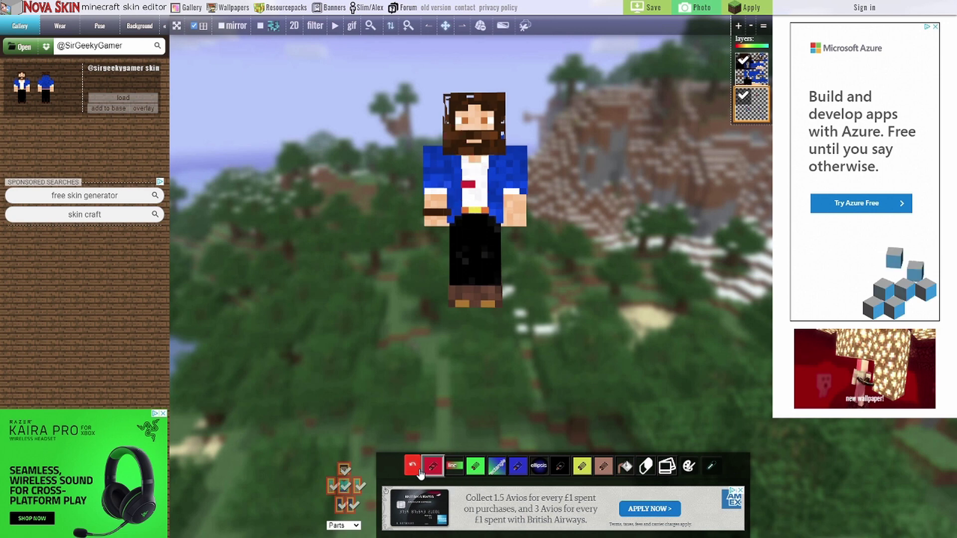
pyautogui.click(416, 471)
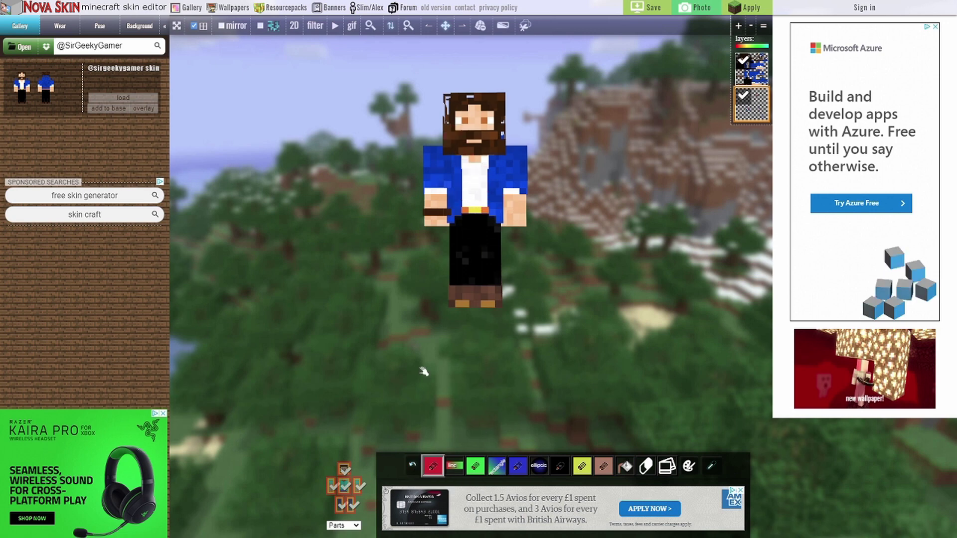
pyautogui.click(432, 469)
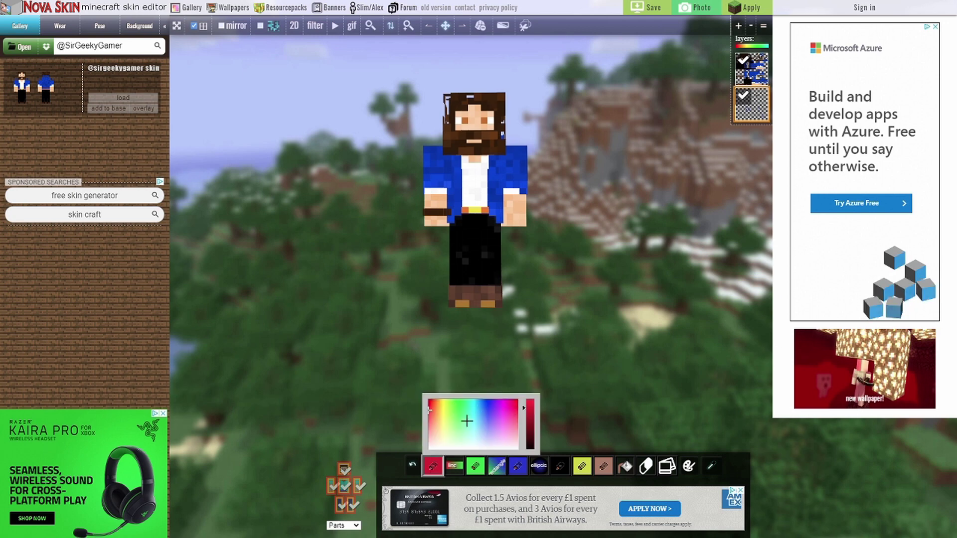
pyautogui.click(454, 407)
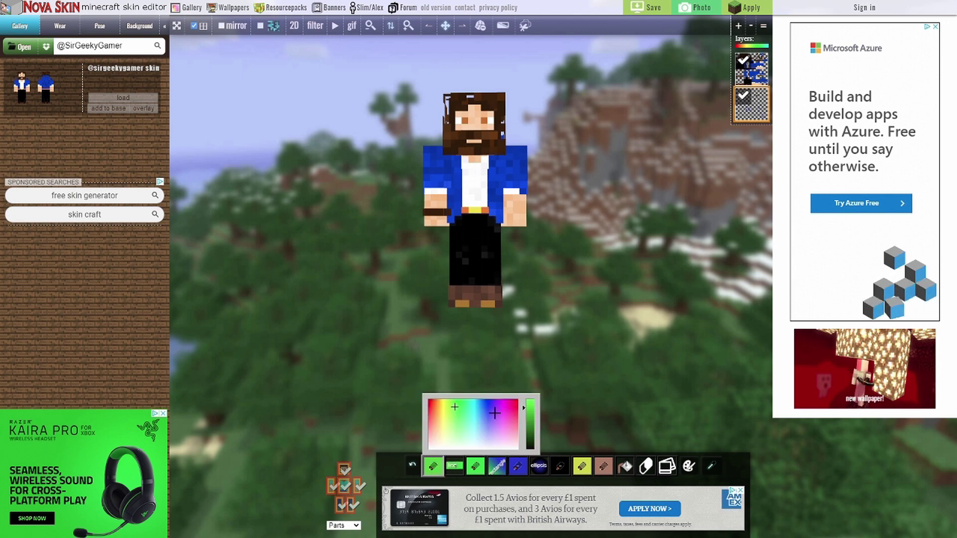
pyautogui.click(428, 406)
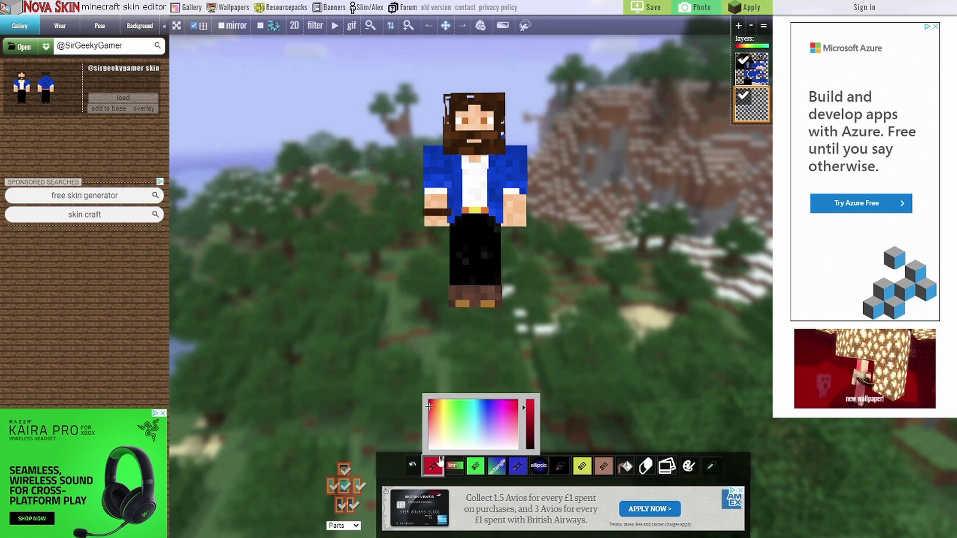
pyautogui.click(431, 469)
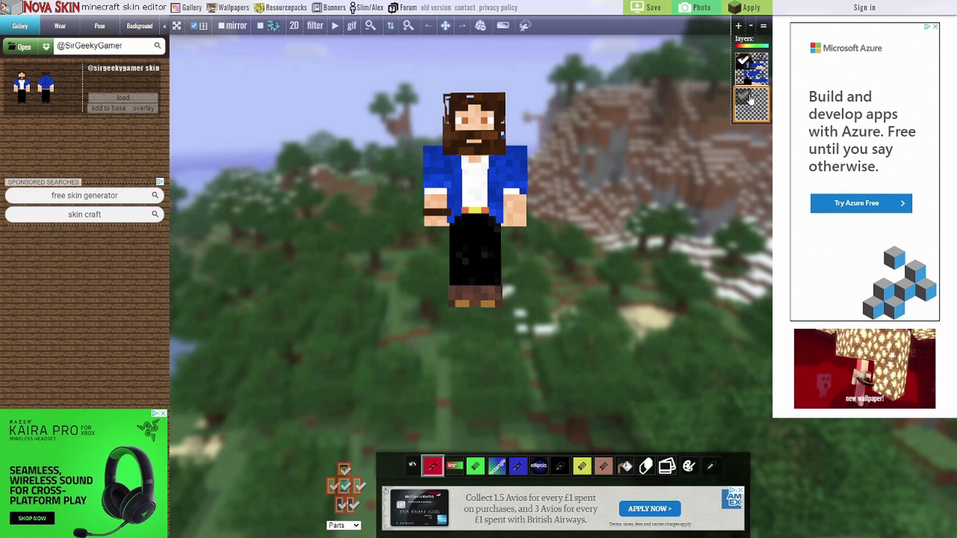
pyautogui.click(750, 25)
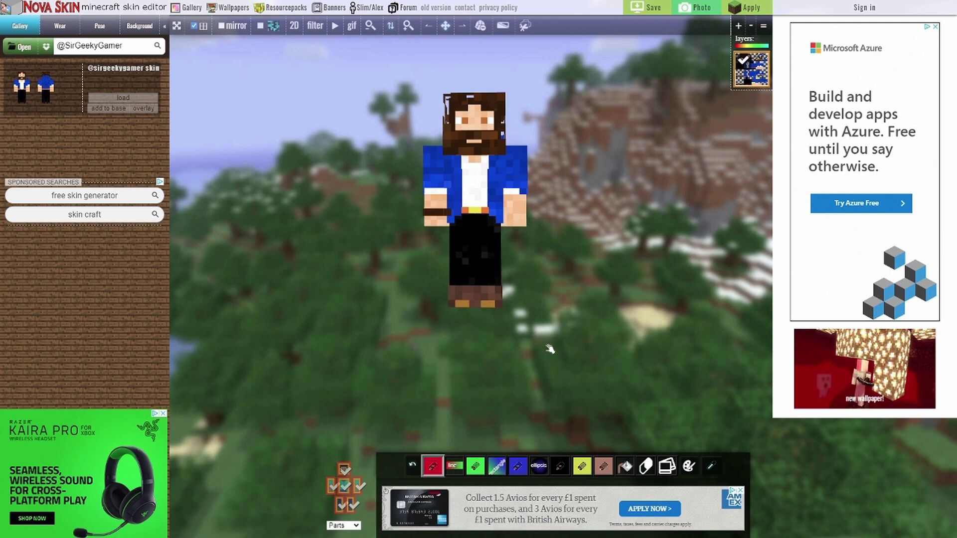
pyautogui.moveTo(601, 291); pyautogui.dragTo(567, 292)
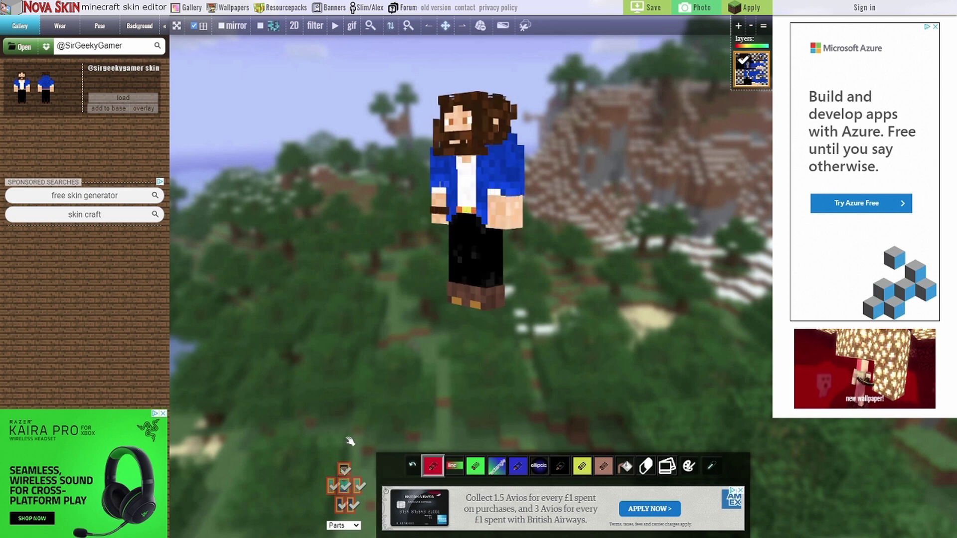
pyautogui.click(344, 469)
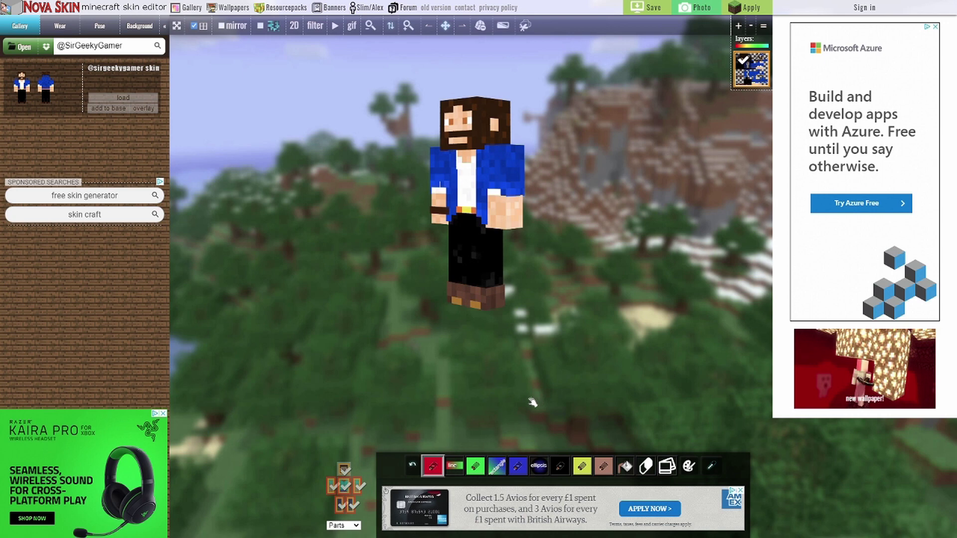
pyautogui.click(344, 469)
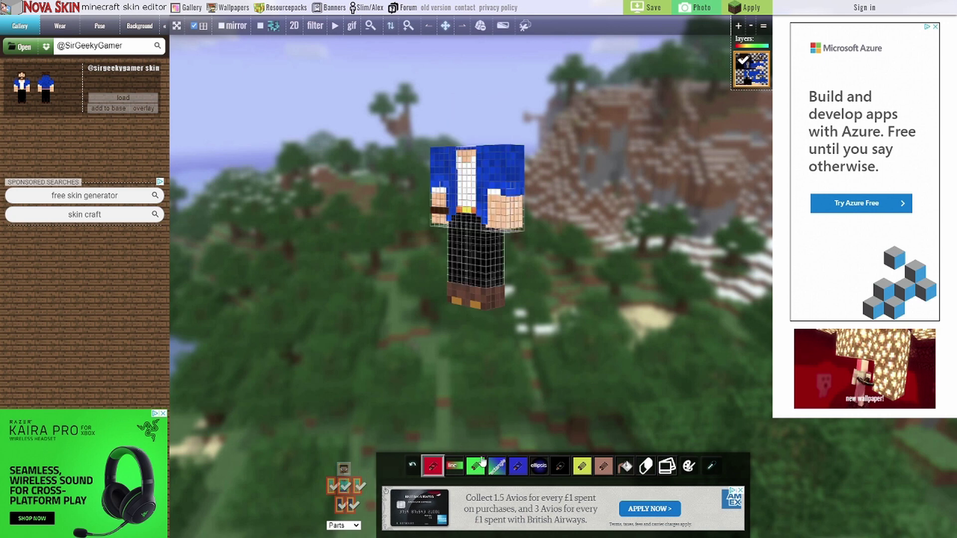
pyautogui.click(344, 469)
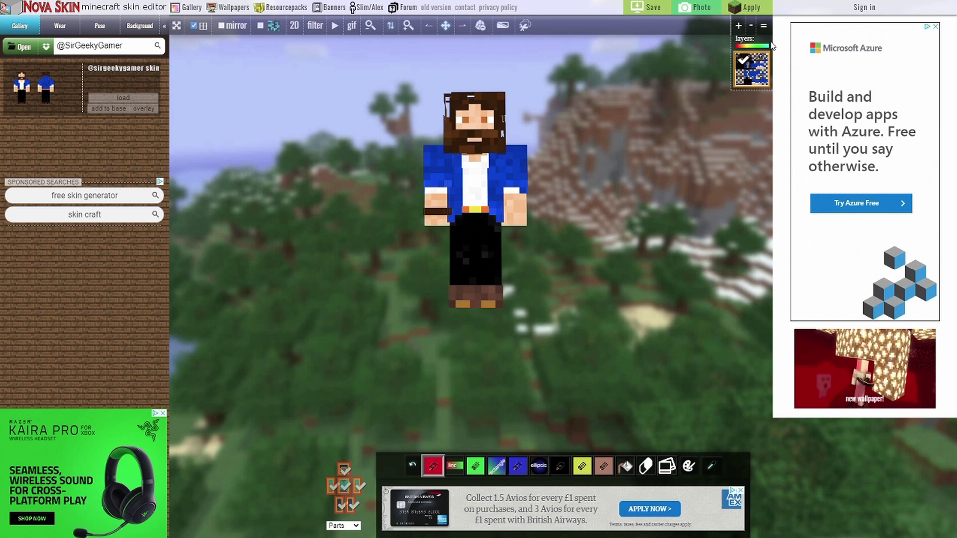
# - Add and select a new empty layer, hiding the head, both legs and the overlays to isolate the torso
pyautogui.click(738, 26)
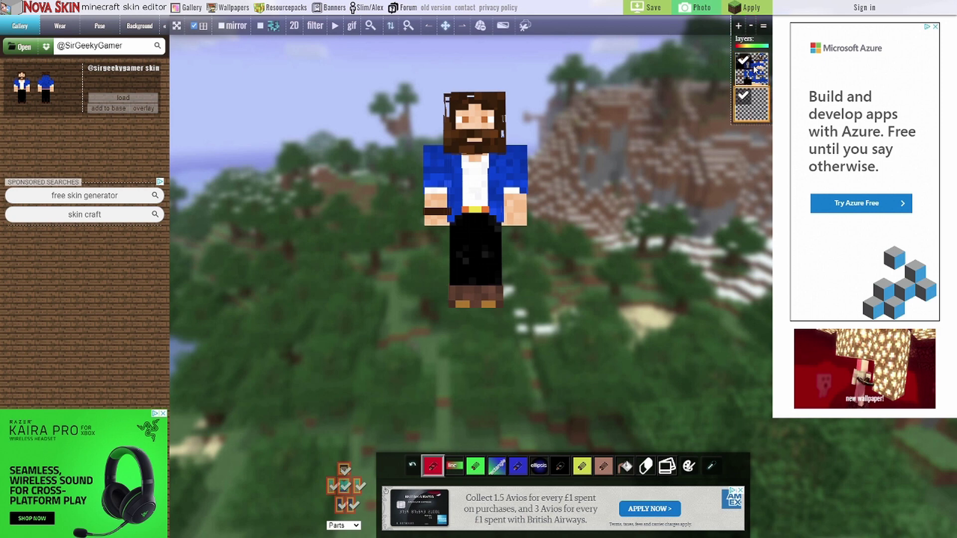
pyautogui.click(755, 69)
pyautogui.click(755, 101)
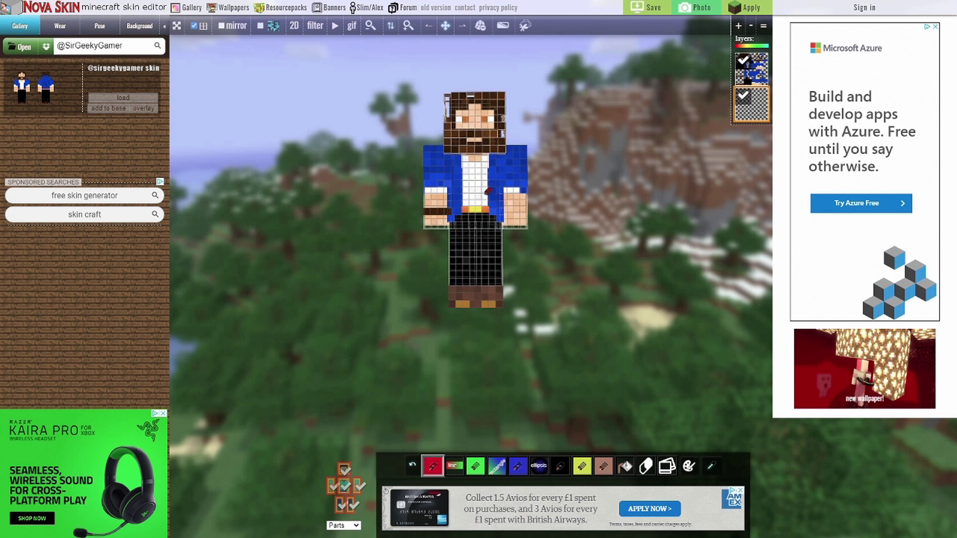
pyautogui.click(344, 469)
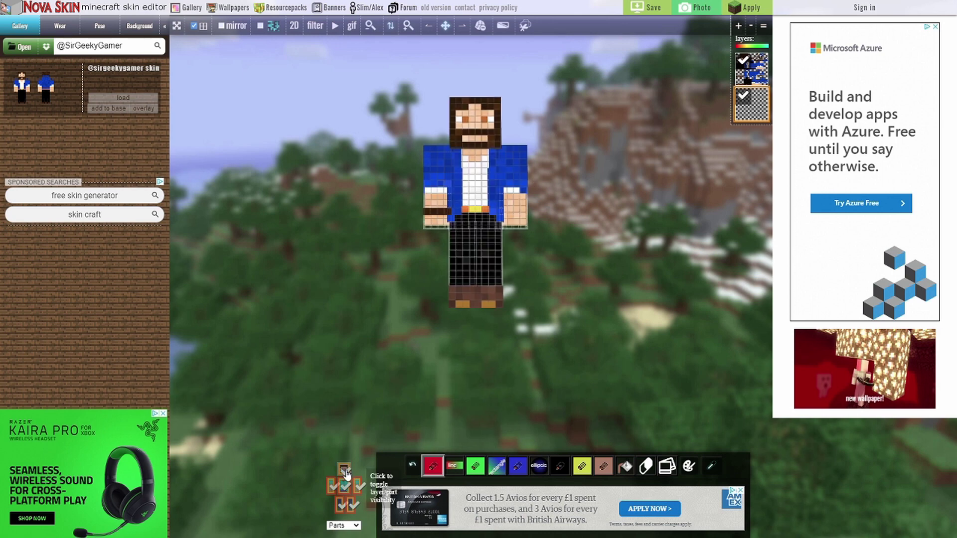
pyautogui.click(340, 505)
pyautogui.click(353, 505)
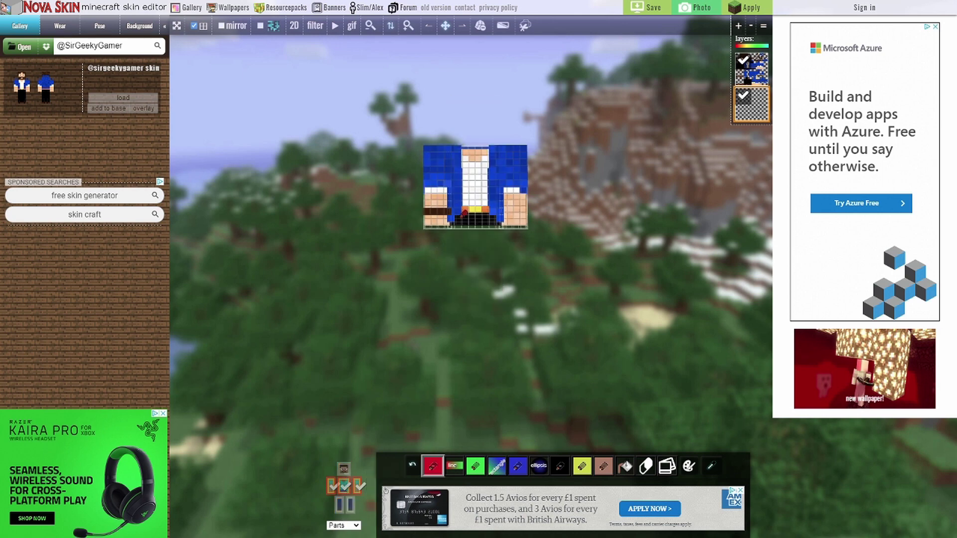
pyautogui.click(332, 489)
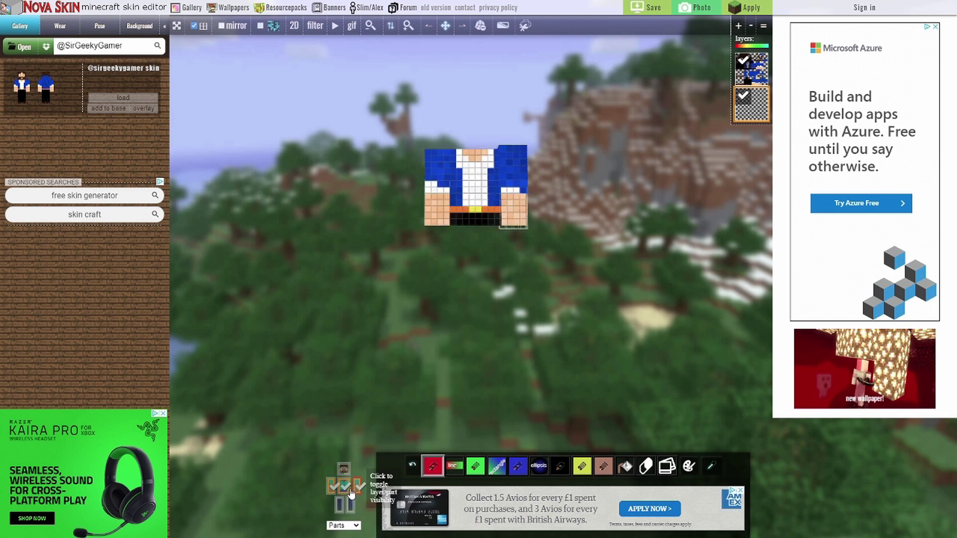
pyautogui.click(356, 485)
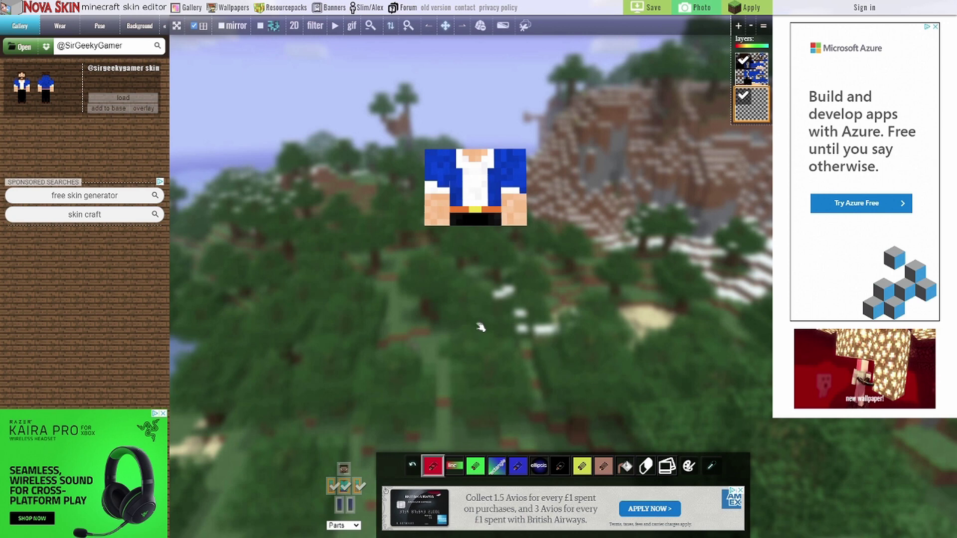
# - Paint red pixels and a vertical red line down the white shirt to form a tie
pyautogui.click(471, 190)
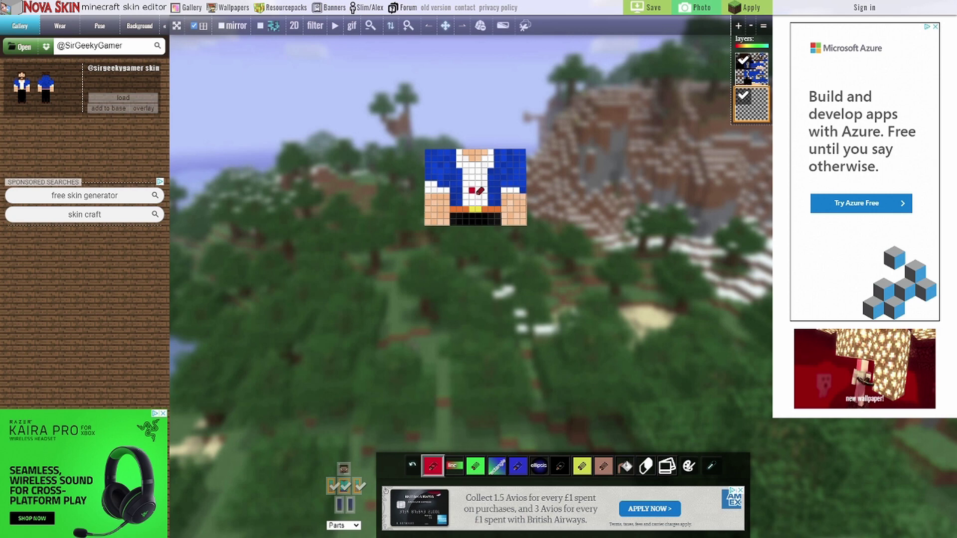
pyautogui.click(478, 190)
pyautogui.click(478, 177)
pyautogui.moveTo(487, 202); pyautogui.dragTo(484, 170)
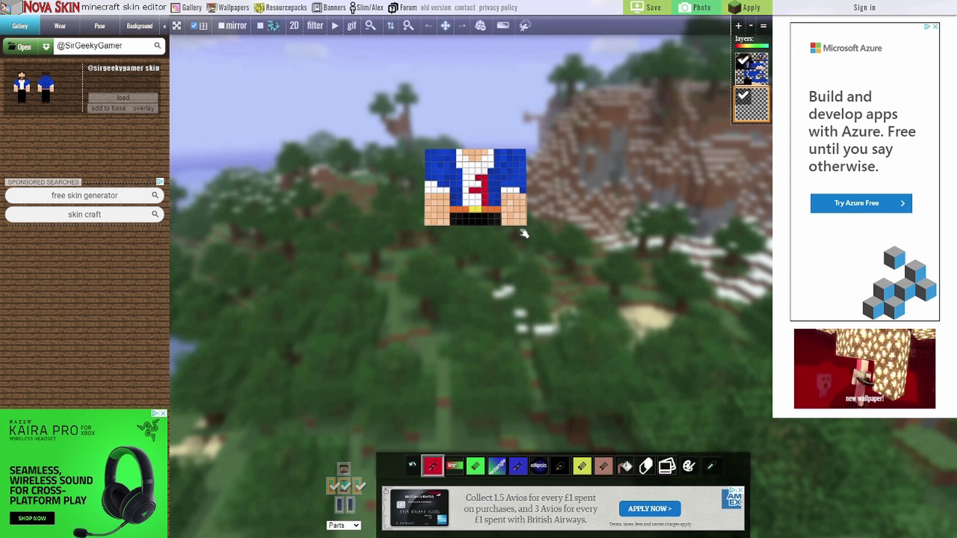
# - Draw a green-to-red gradient line down the tie and set the brush colour back to red
pyautogui.click(454, 467)
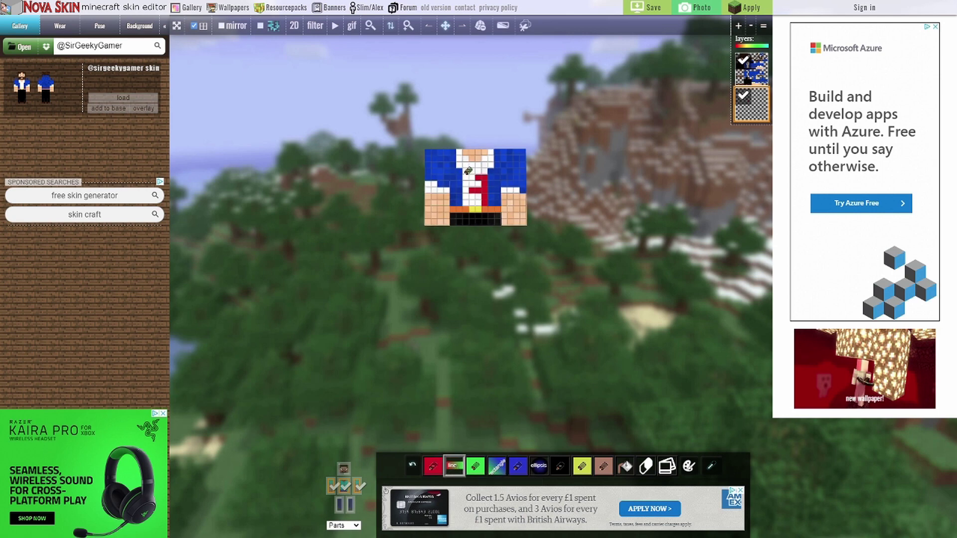
pyautogui.moveTo(481, 202); pyautogui.dragTo(479, 169)
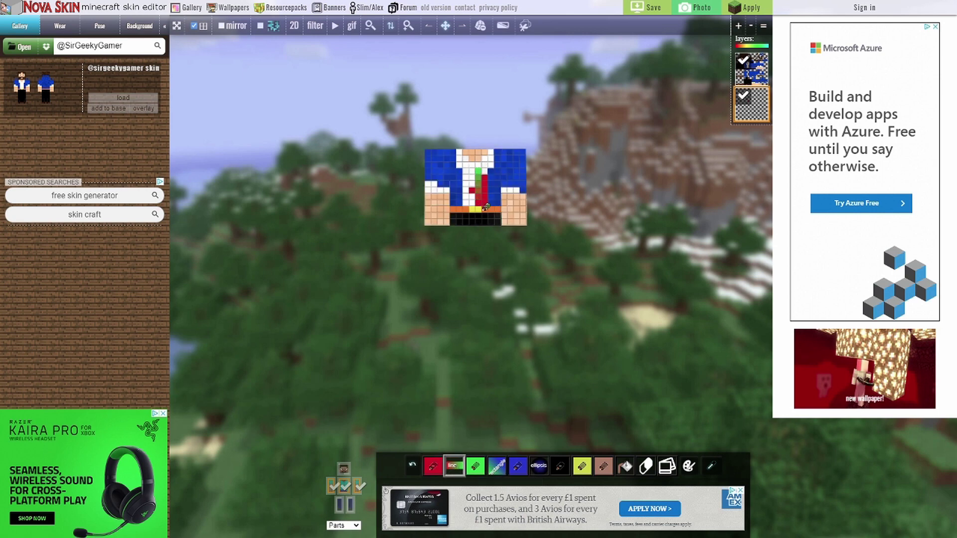
pyautogui.click(477, 469)
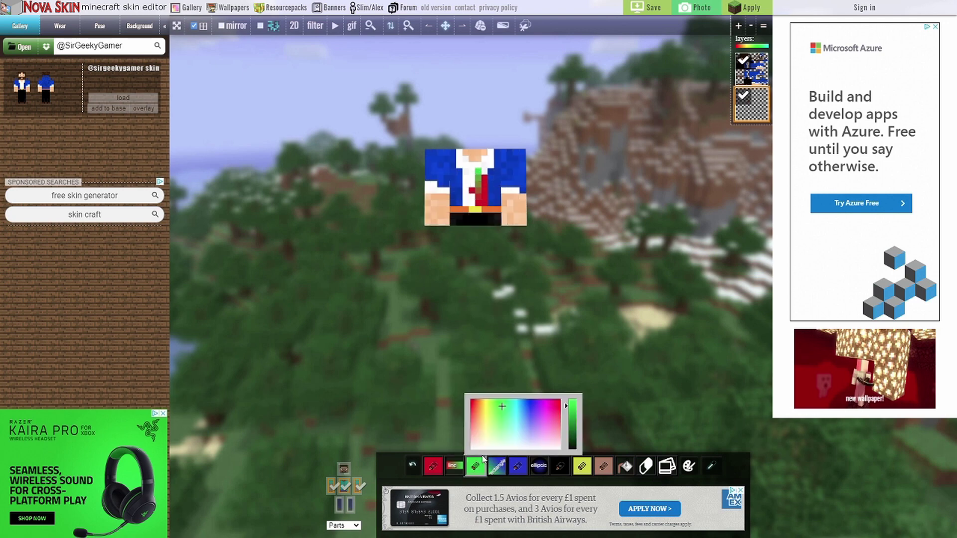
pyautogui.click(471, 407)
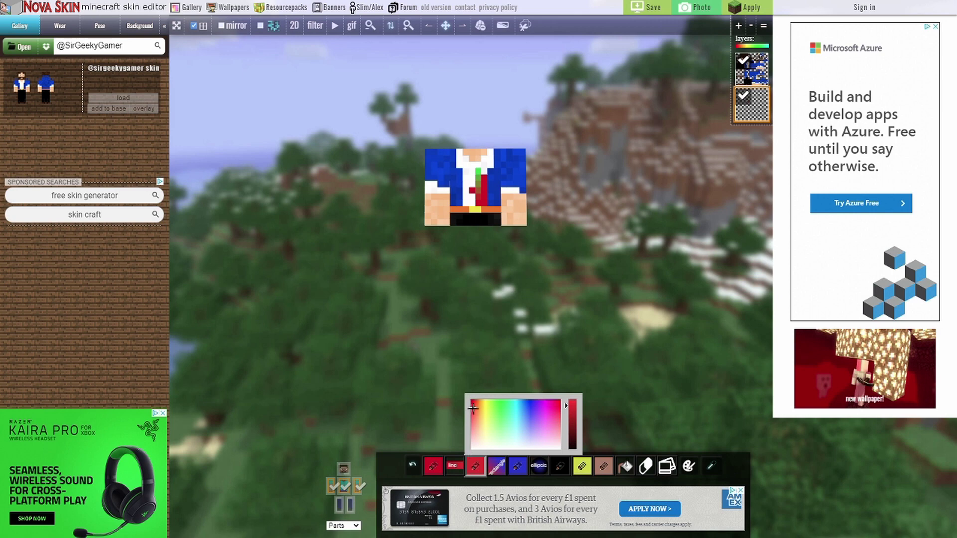
pyautogui.click(474, 409)
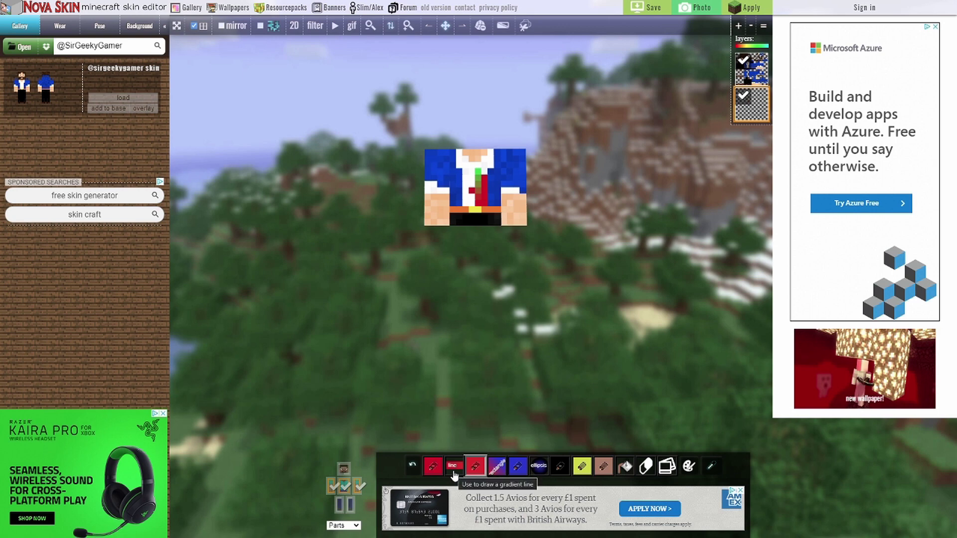
# - Draw another gradient line down the tie, giving it a green-to-pink shaded stripe
pyautogui.moveTo(476, 463)
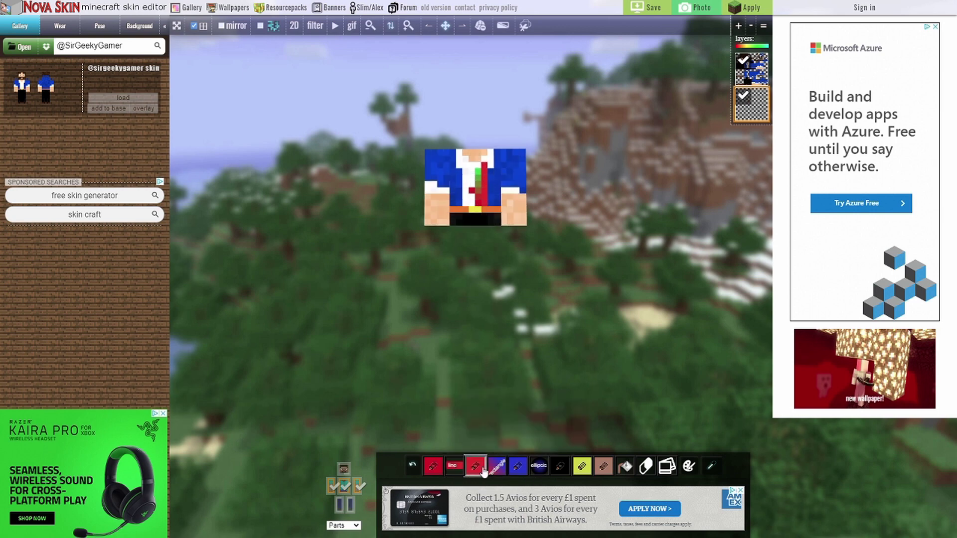
pyautogui.click(453, 466)
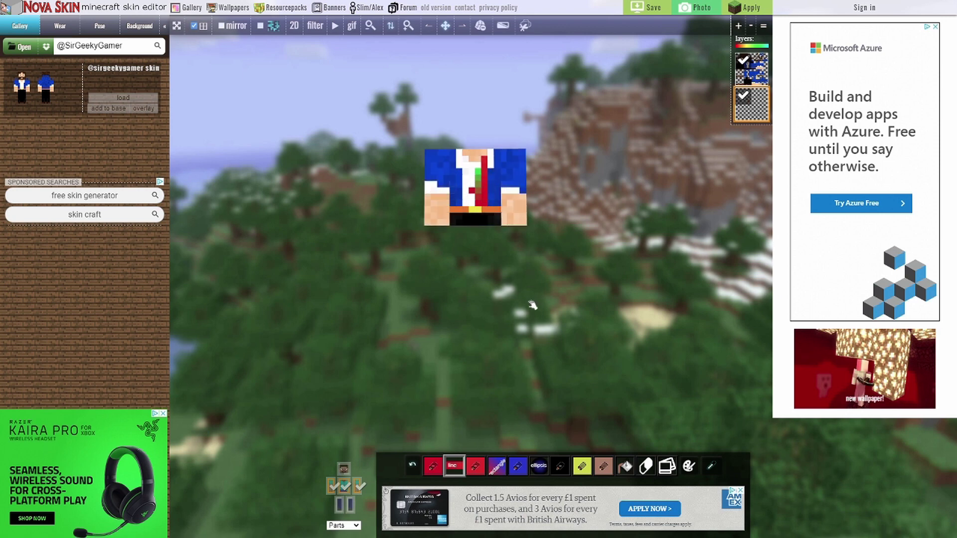
pyautogui.click(476, 472)
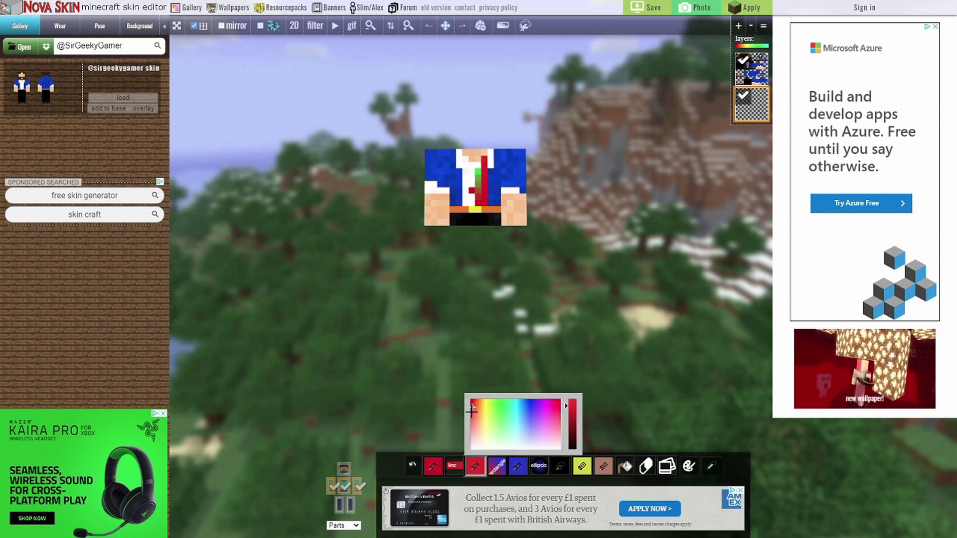
pyautogui.click(454, 464)
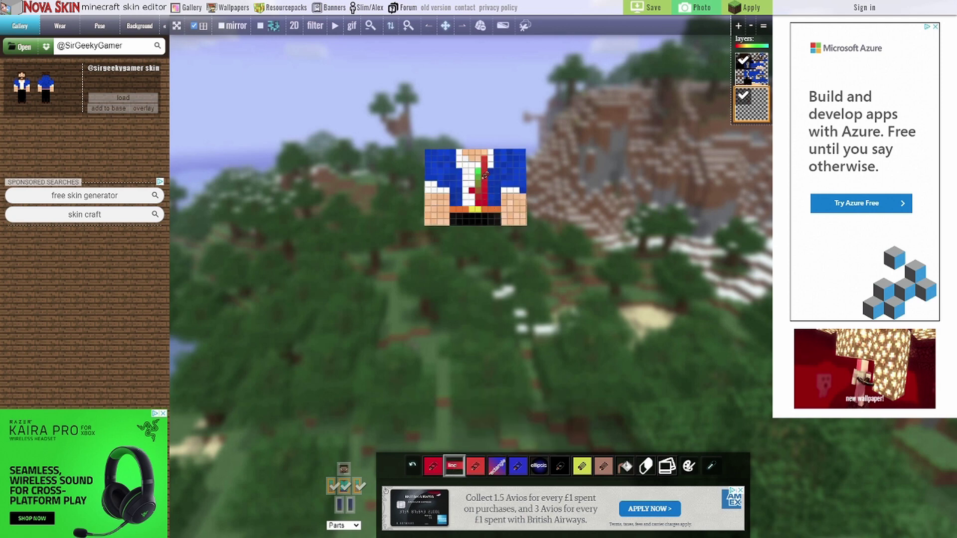
pyautogui.moveTo(472, 161); pyautogui.dragTo(476, 193)
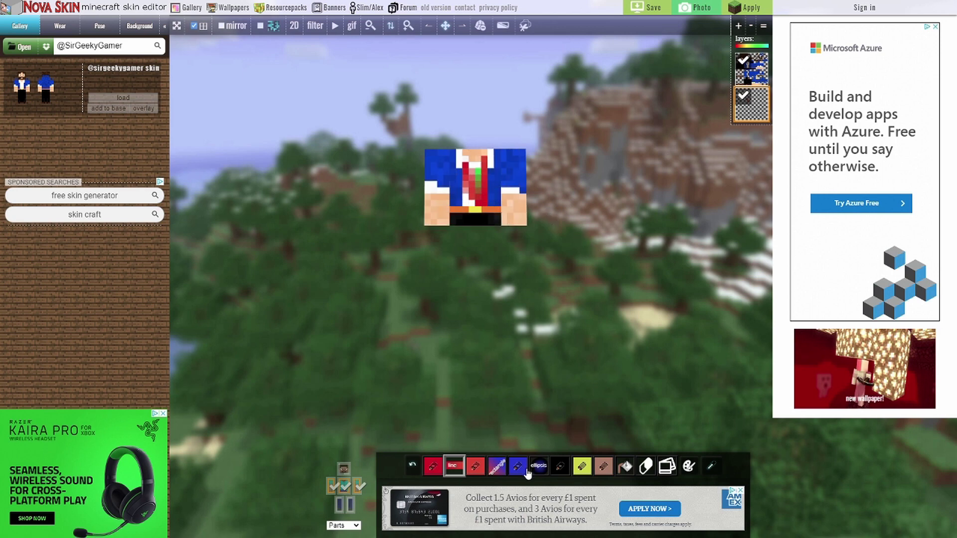
pyautogui.click(497, 471)
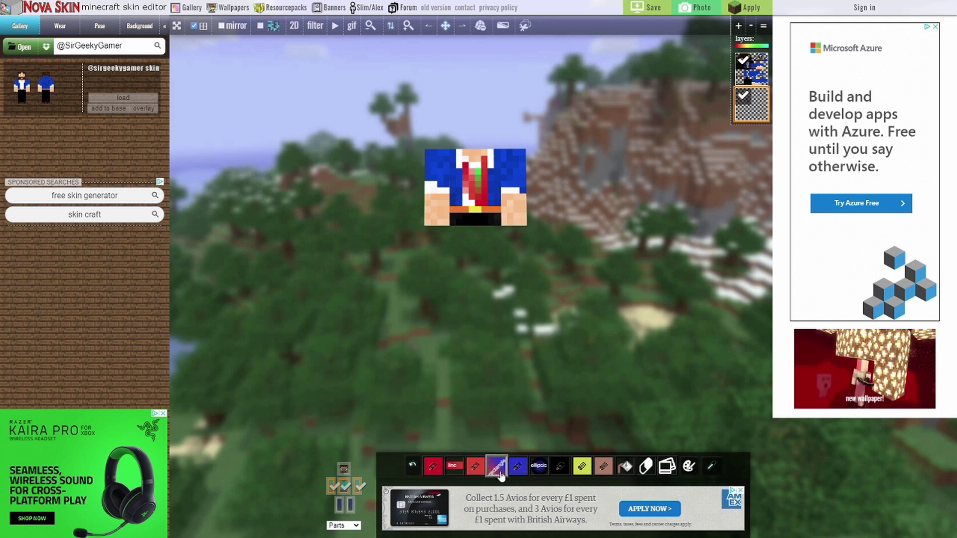
pyautogui.click(518, 467)
pyautogui.click(515, 406)
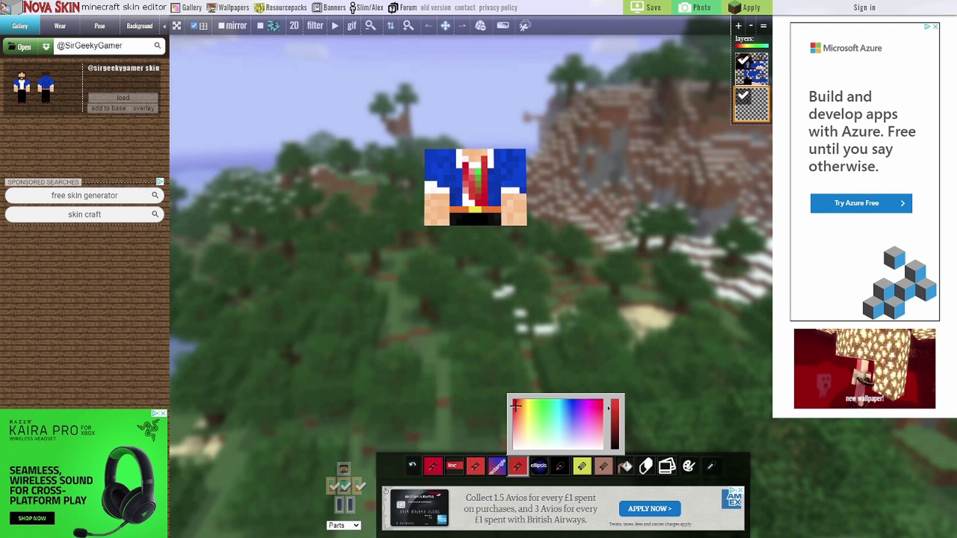
pyautogui.click(513, 402)
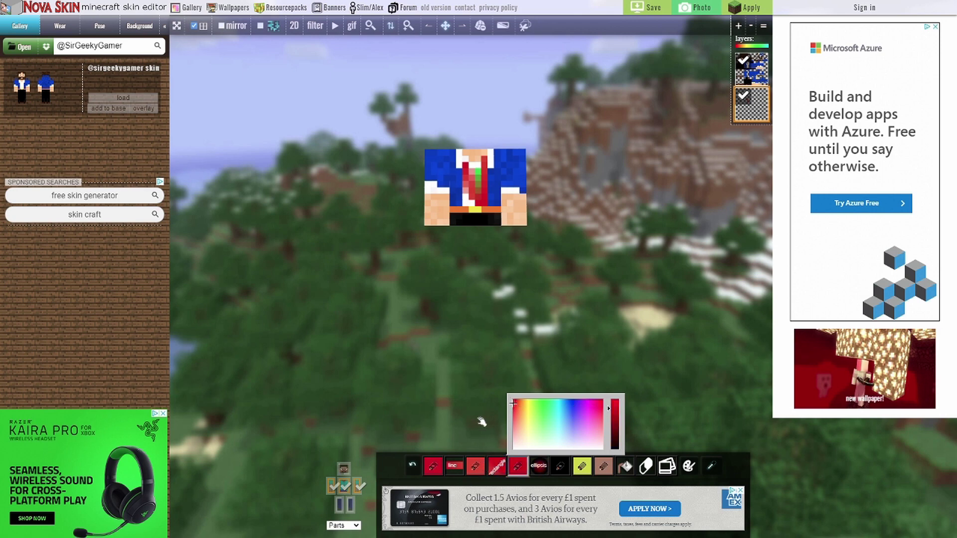
pyautogui.click(497, 467)
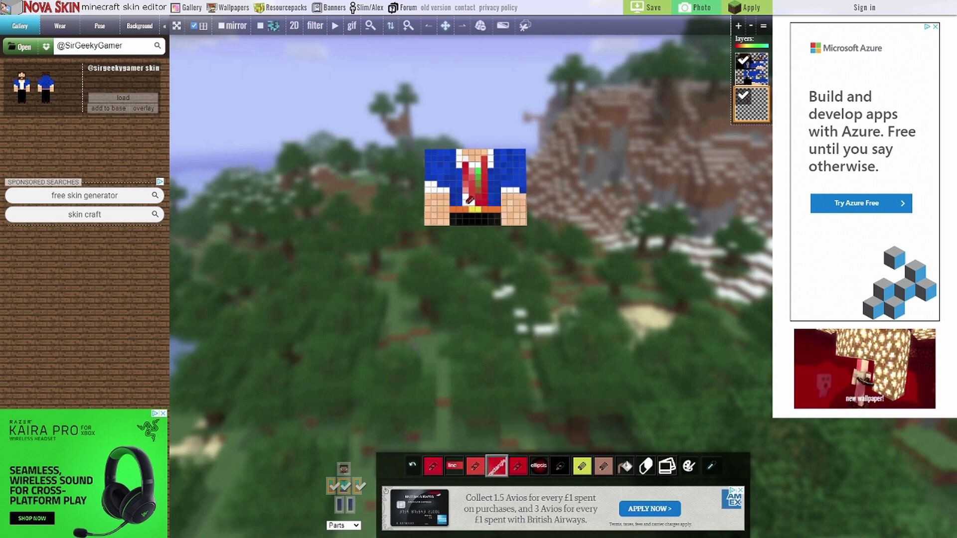
pyautogui.moveTo(469, 200); pyautogui.dragTo(485, 158)
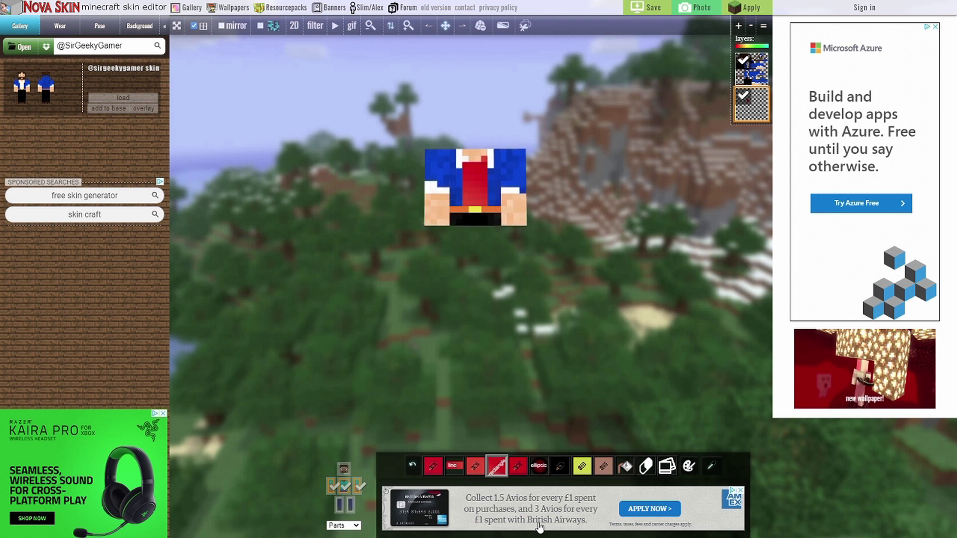
pyautogui.click(539, 465)
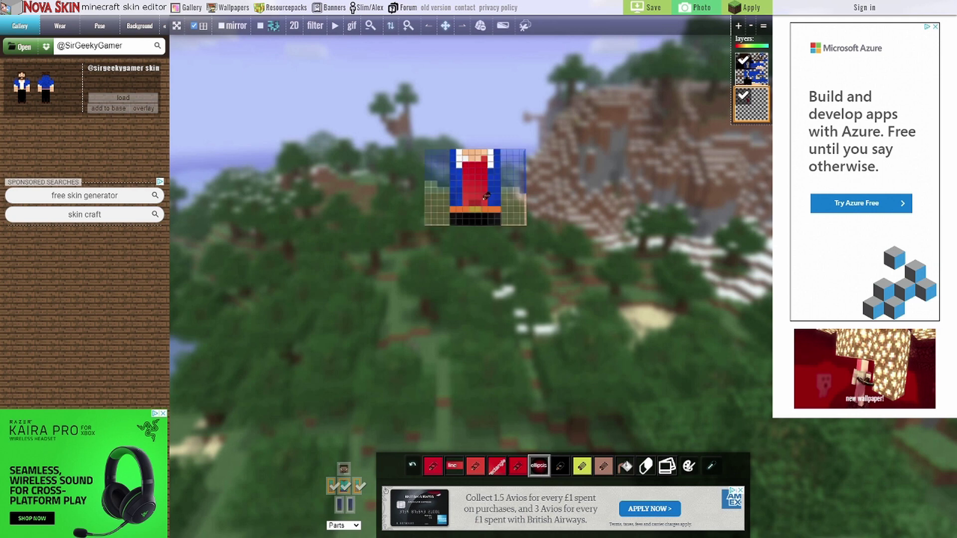
pyautogui.moveTo(471, 188); pyautogui.dragTo(491, 209)
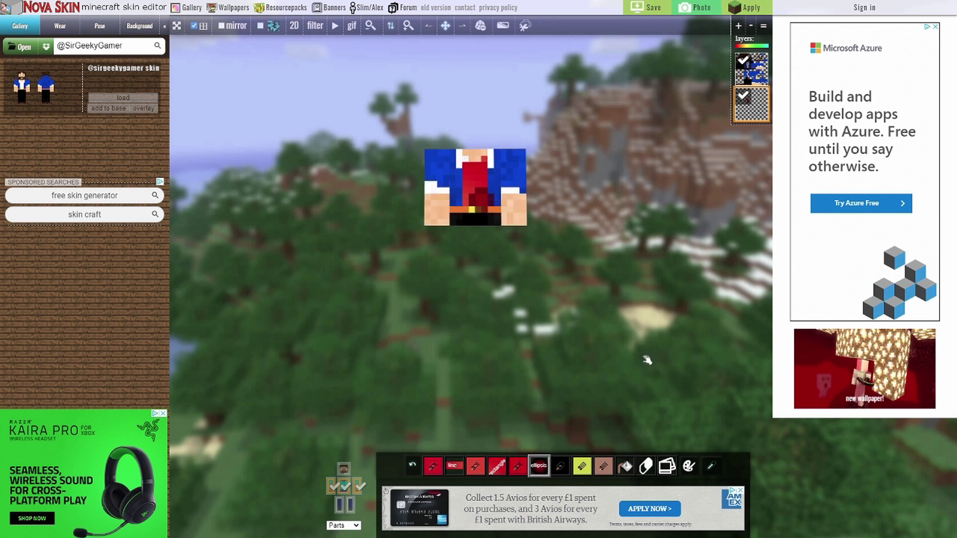
pyautogui.click(411, 466)
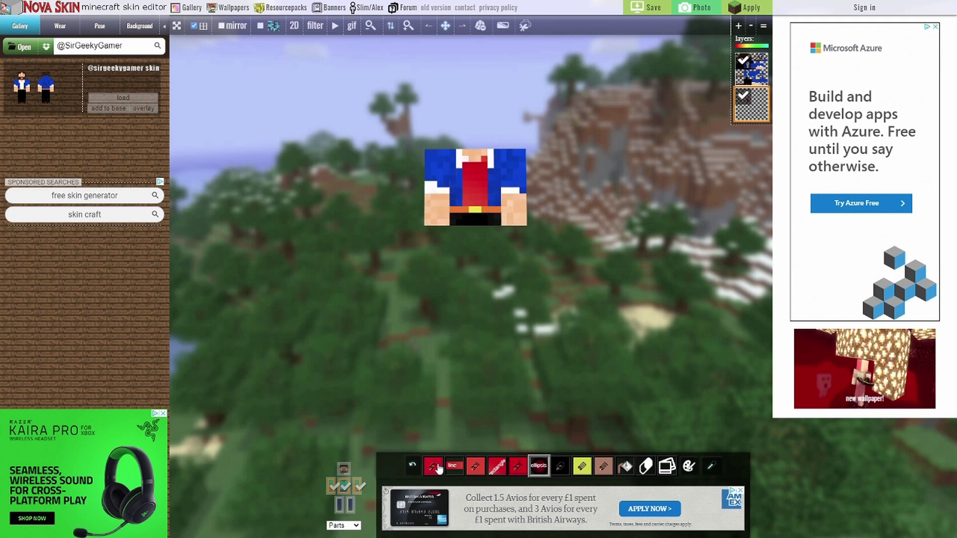
# - Paint the right collar strip and the top row of each arm red with straight lines
pyautogui.click(453, 466)
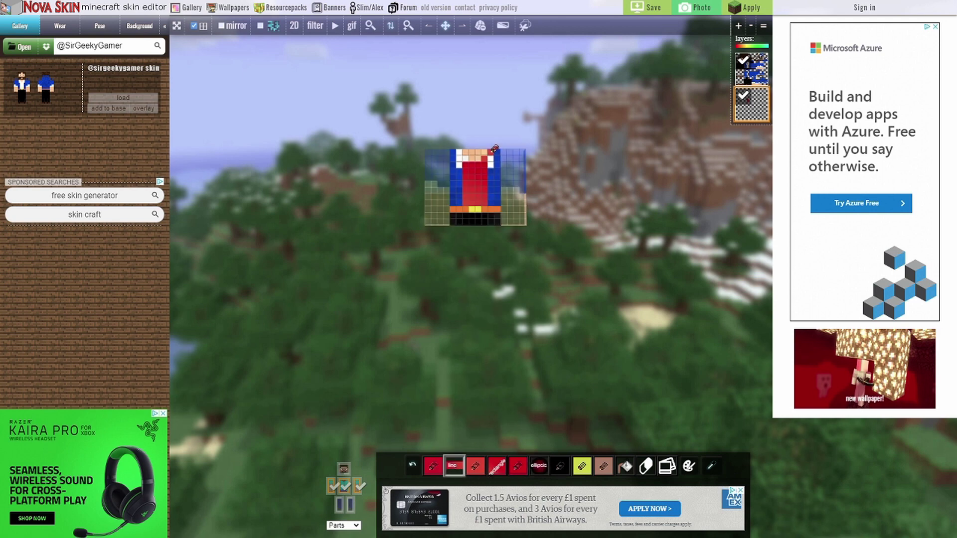
pyautogui.moveTo(494, 148)
pyautogui.mouseDown()
pyautogui.moveTo(490, 163)
pyautogui.moveTo(459, 164)
pyautogui.mouseUp()
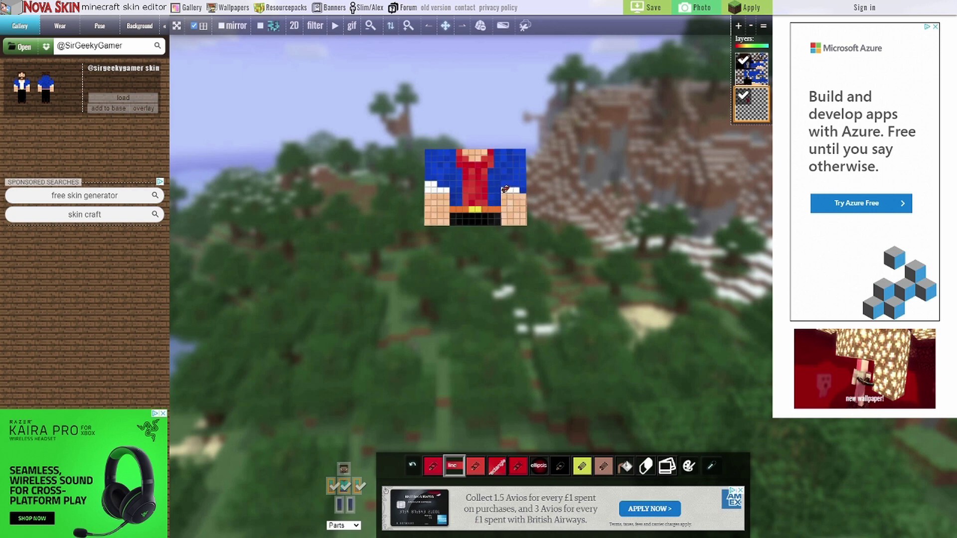
pyautogui.moveTo(502, 190); pyautogui.dragTo(521, 190)
pyautogui.moveTo(447, 188); pyautogui.dragTo(426, 188)
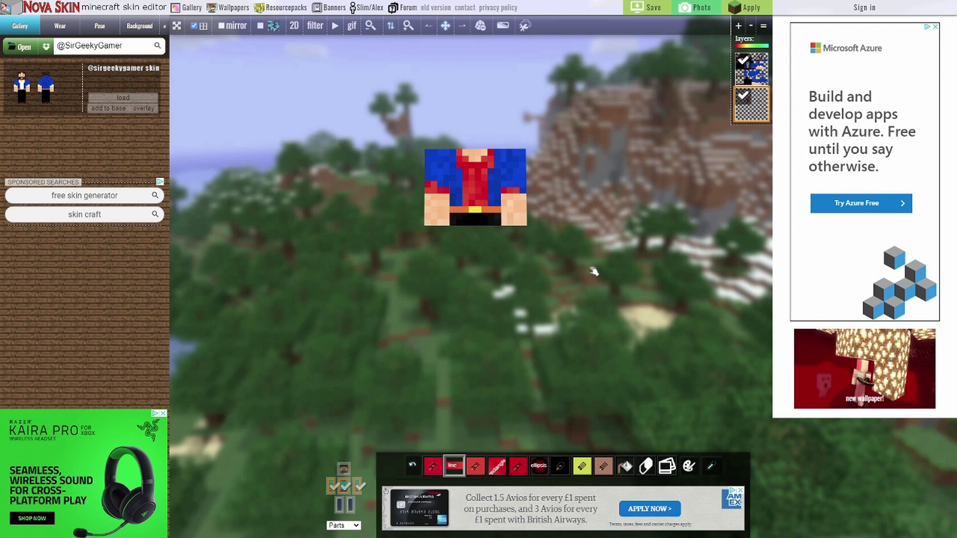
pyautogui.moveTo(593, 271); pyautogui.dragTo(449, 259)
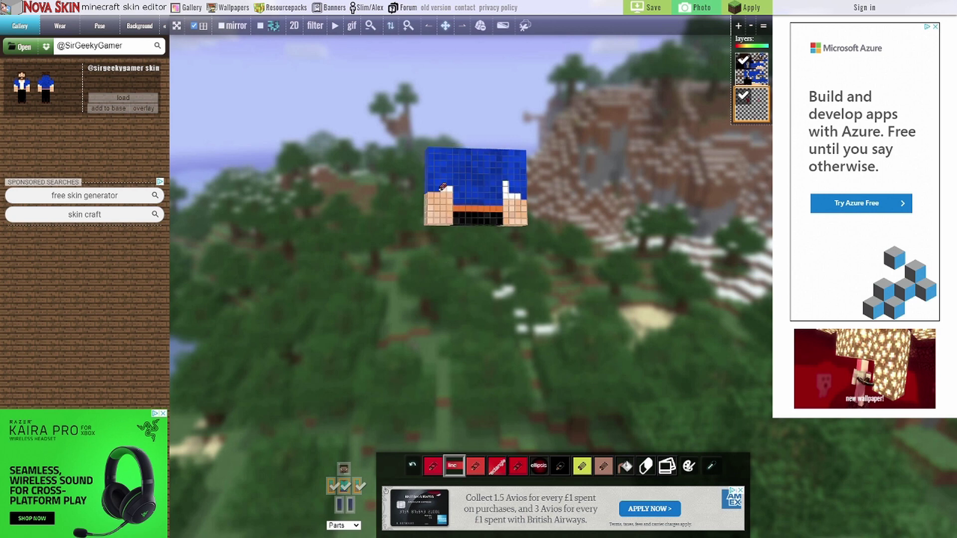
pyautogui.moveTo(445, 183); pyautogui.dragTo(497, 288)
pyautogui.moveTo(611, 267); pyautogui.dragTo(547, 277)
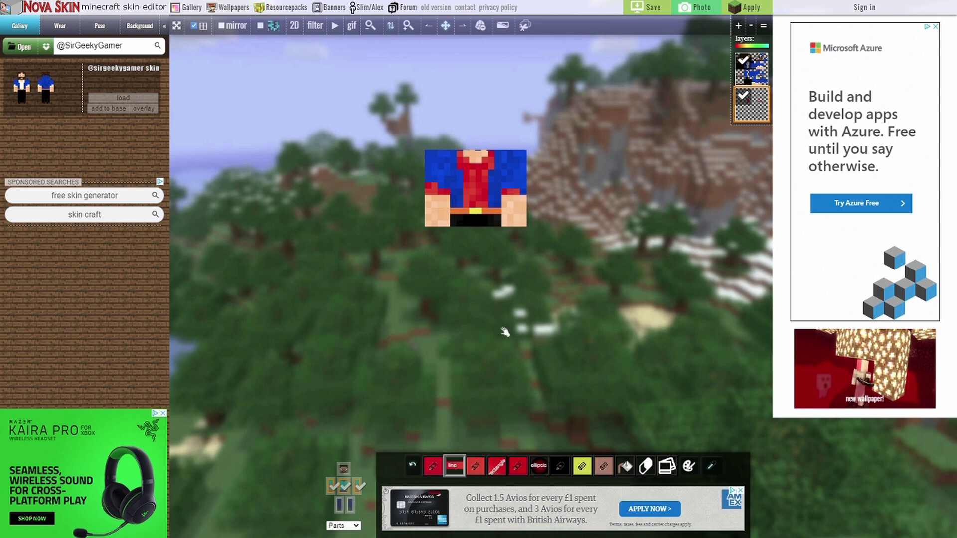
# - Hide the arms and torso in turn in the Parts widget to inspect the arms and legs from several angles
pyautogui.click(331, 488)
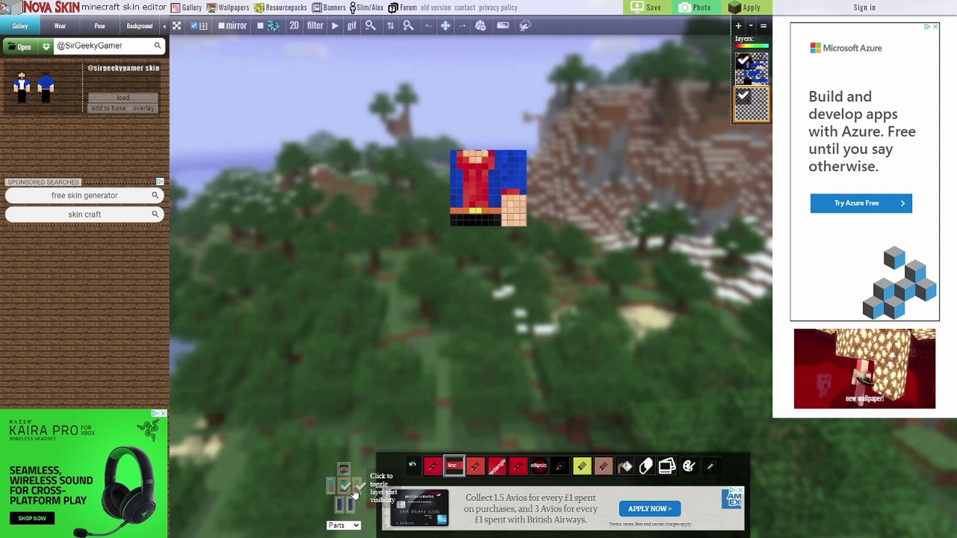
pyautogui.click(357, 488)
pyautogui.moveTo(477, 276)
pyautogui.mouseDown()
pyautogui.moveTo(352, 275)
pyautogui.moveTo(573, 293)
pyautogui.moveTo(474, 282)
pyautogui.mouseUp()
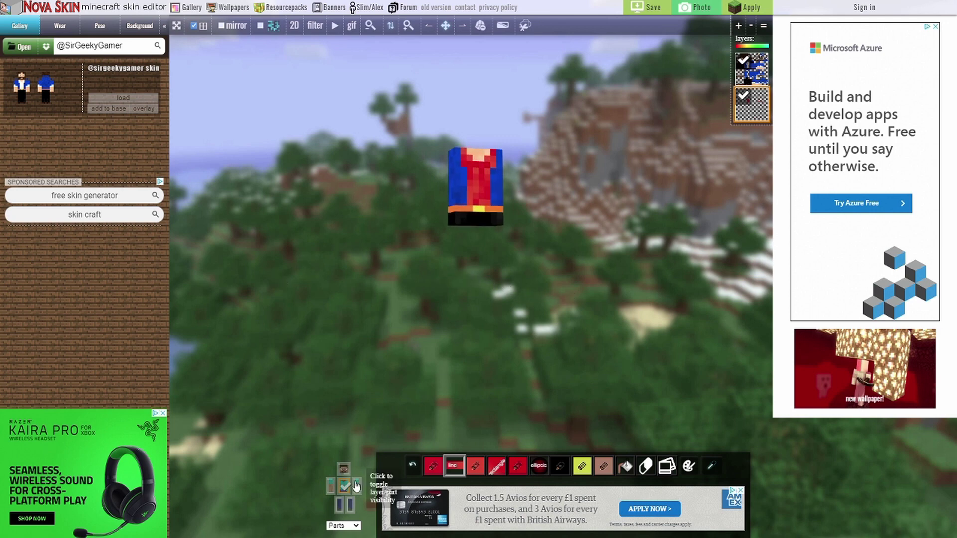
pyautogui.click(334, 488)
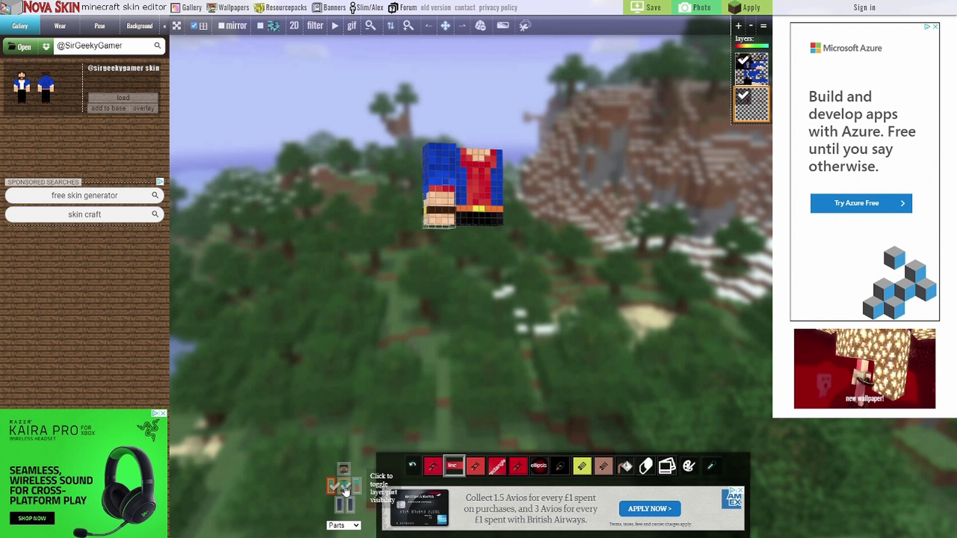
pyautogui.click(345, 487)
pyautogui.click(333, 489)
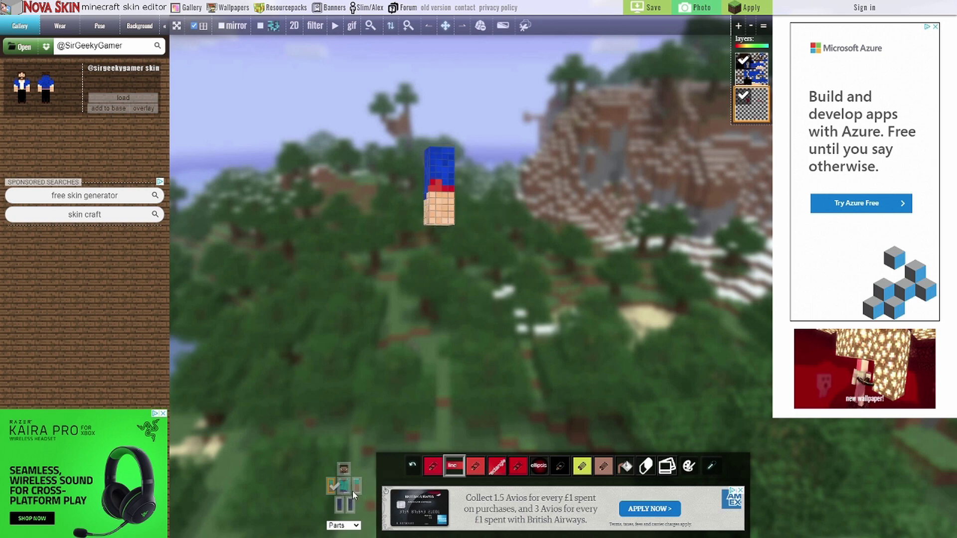
pyautogui.click(358, 487)
pyautogui.moveTo(391, 438); pyautogui.dragTo(495, 410)
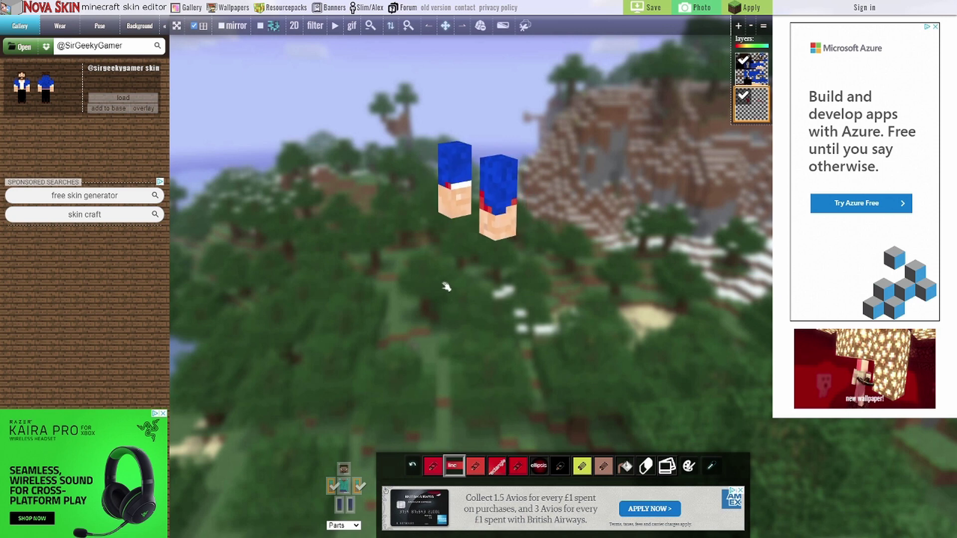
pyautogui.moveTo(463, 311); pyautogui.dragTo(470, 208)
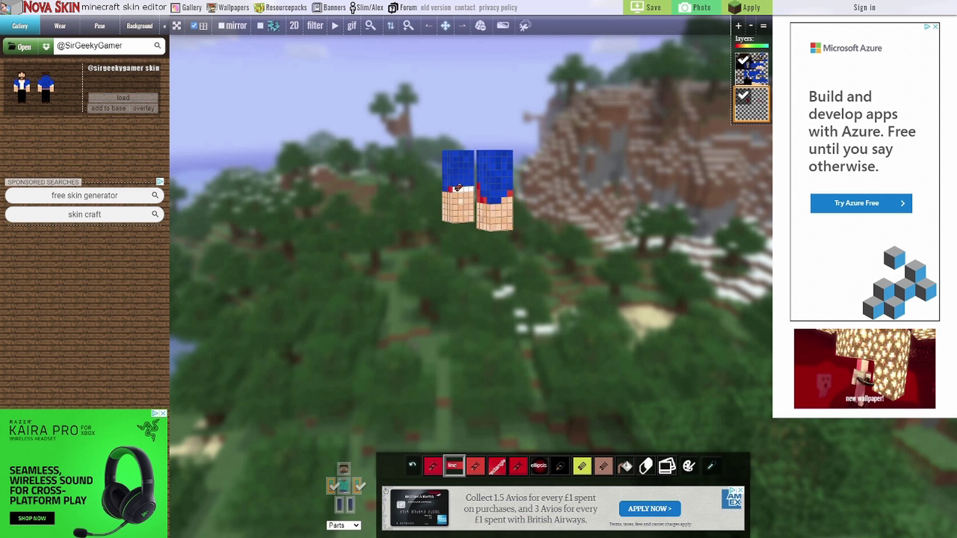
pyautogui.moveTo(472, 183); pyautogui.dragTo(551, 260)
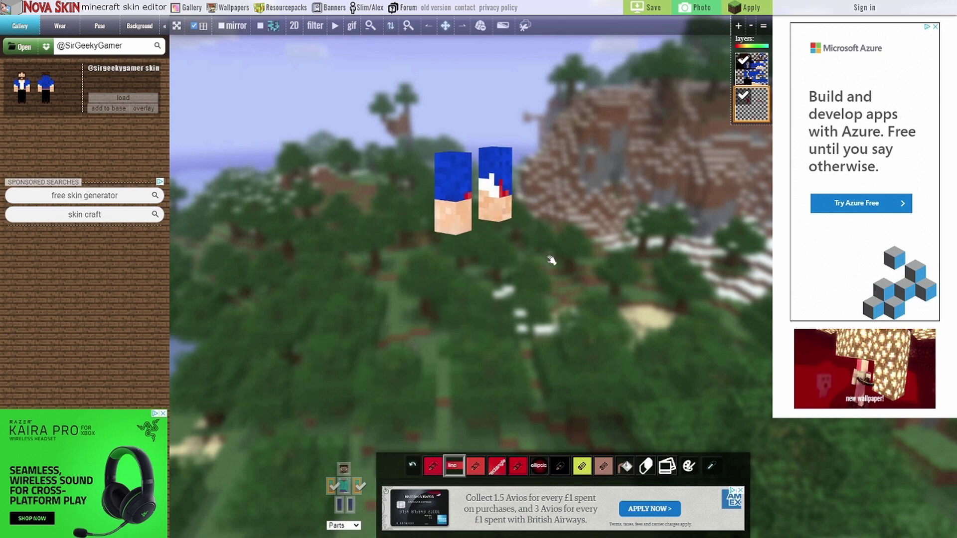
pyautogui.moveTo(495, 189); pyautogui.dragTo(395, 267)
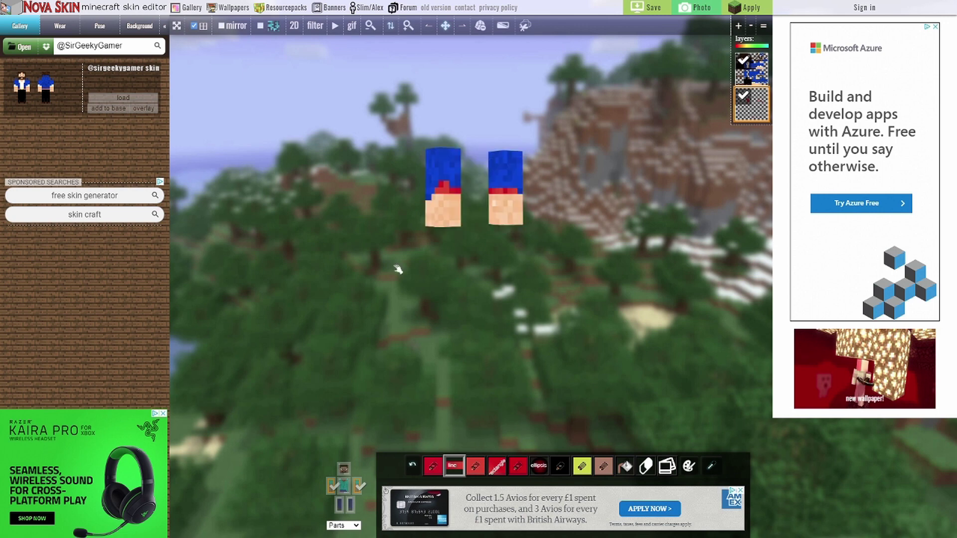
# - Turn the torso, arms, head and legs back on so the full model shows
pyautogui.click(344, 486)
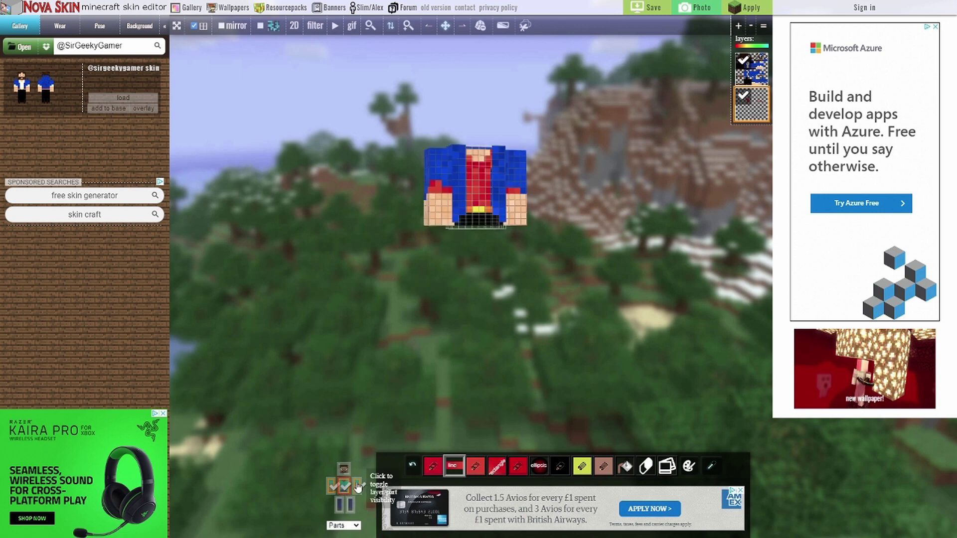
pyautogui.click(344, 469)
pyautogui.click(339, 502)
pyautogui.moveTo(579, 387); pyautogui.dragTo(627, 374)
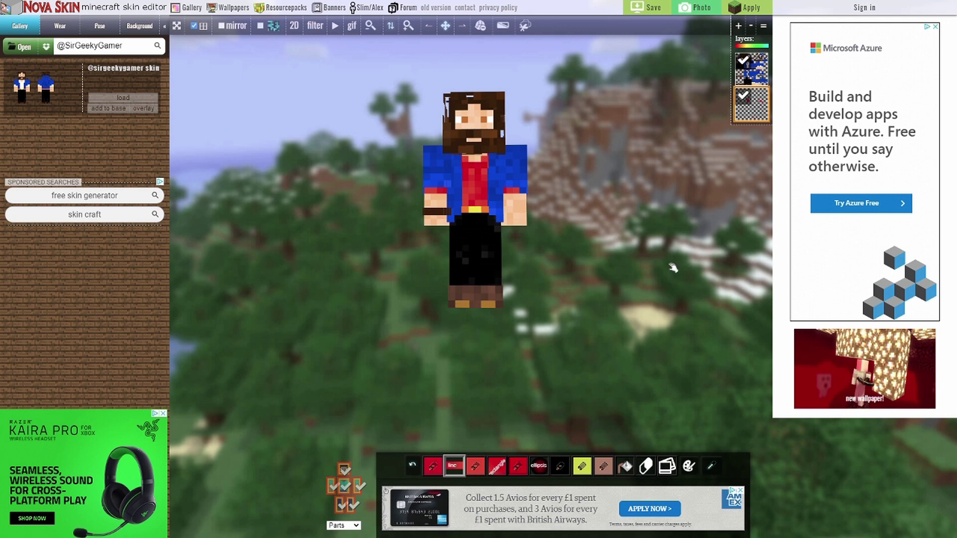
pyautogui.click(745, 99)
pyautogui.moveTo(570, 330)
pyautogui.mouseDown()
pyautogui.moveTo(299, 321)
pyautogui.moveTo(574, 332)
pyautogui.mouseUp()
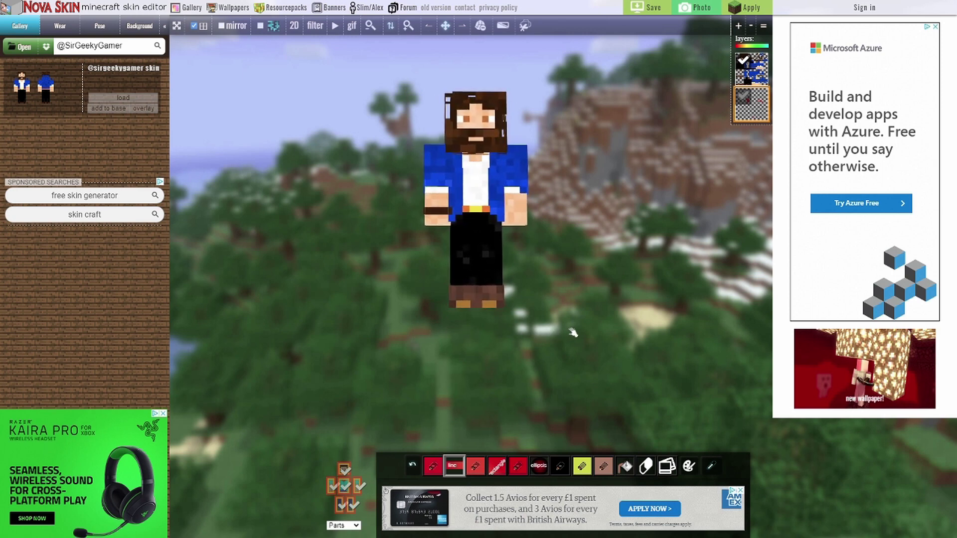
pyautogui.click(743, 97)
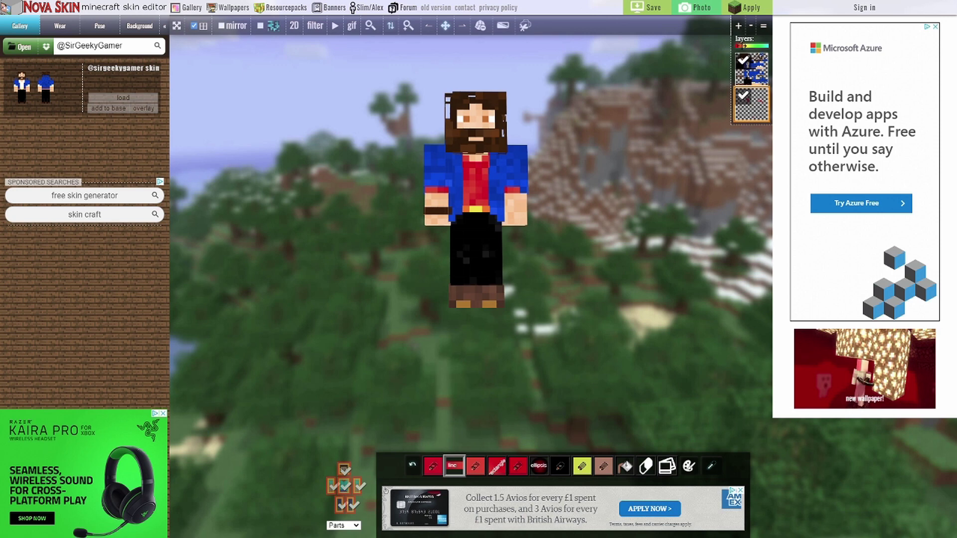
pyautogui.click(740, 26)
pyautogui.click(741, 27)
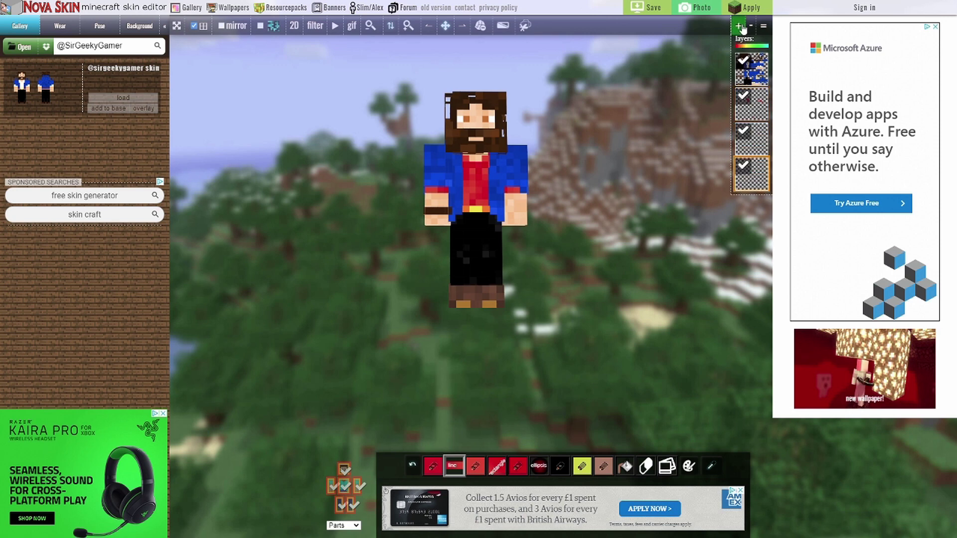
pyautogui.click(740, 27)
pyautogui.click(742, 165)
pyautogui.click(742, 130)
pyautogui.click(743, 169)
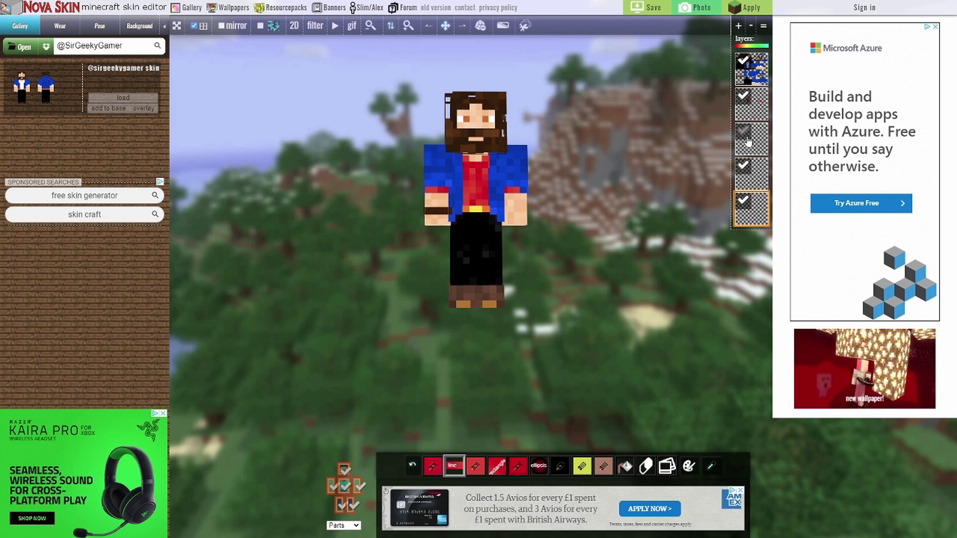
pyautogui.click(743, 131)
pyautogui.click(751, 26)
pyautogui.click(751, 26)
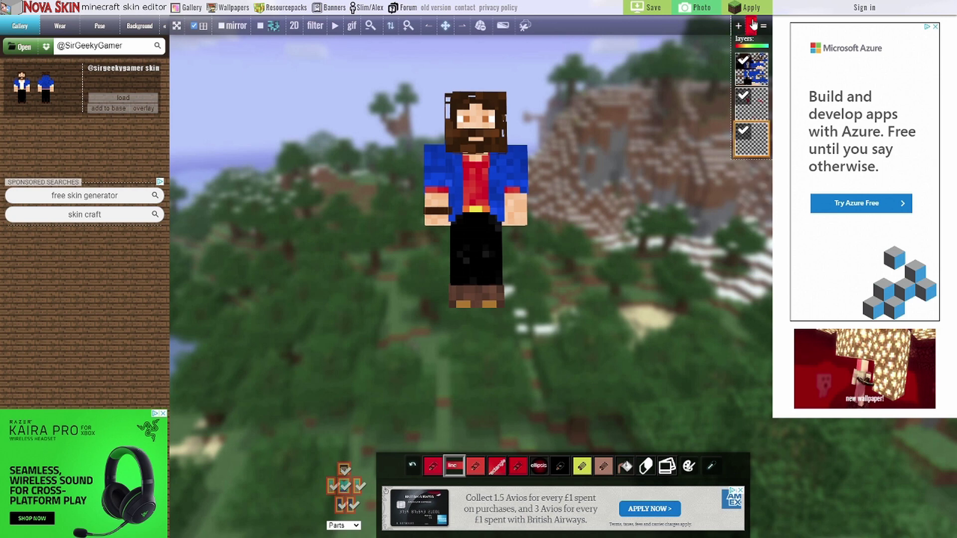
pyautogui.click(751, 26)
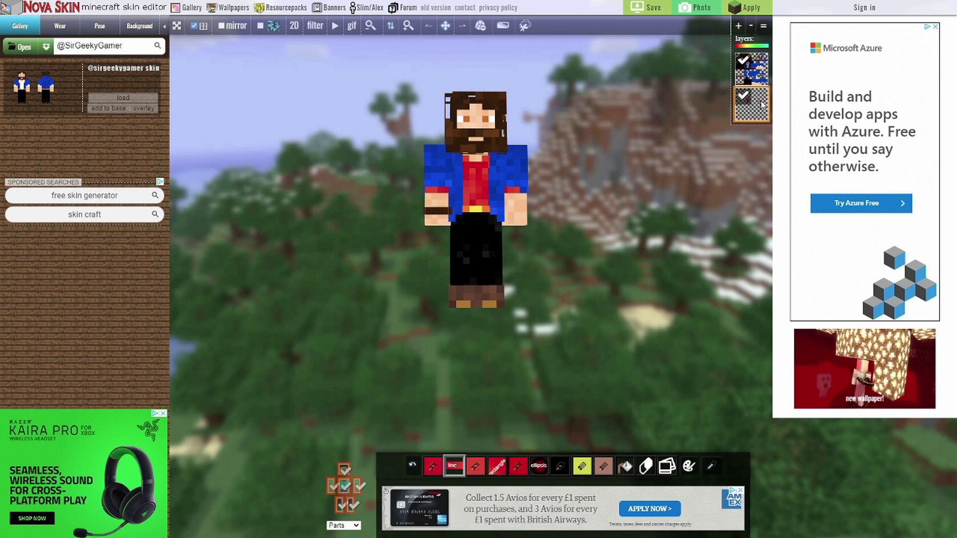
pyautogui.moveTo(534, 314)
pyautogui.mouseDown()
pyautogui.moveTo(581, 326)
pyautogui.moveTo(534, 331)
pyautogui.moveTo(543, 319)
pyautogui.mouseUp()
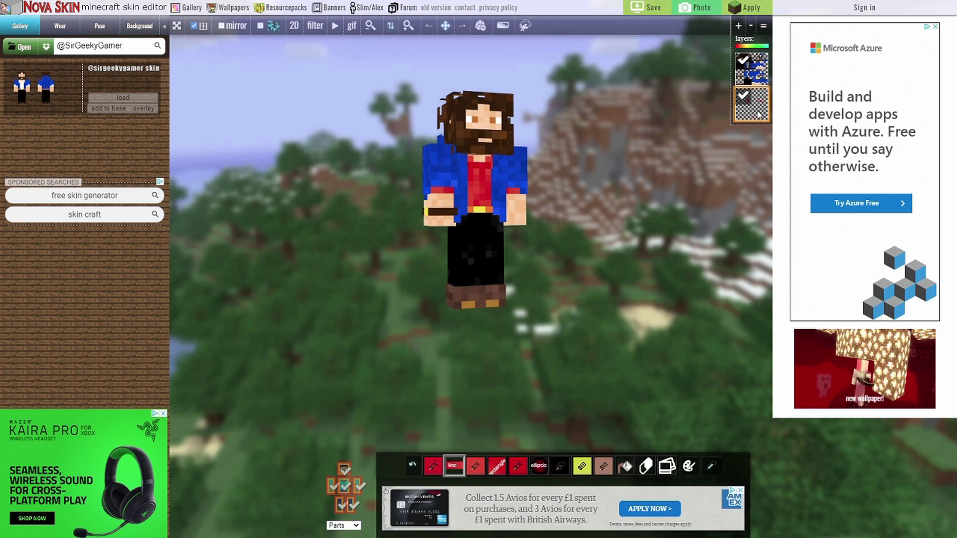
# - Select the second layer, merge both layers into one, and pick the Flood fill tool
pyautogui.click(762, 76)
pyautogui.click(758, 103)
pyautogui.click(763, 28)
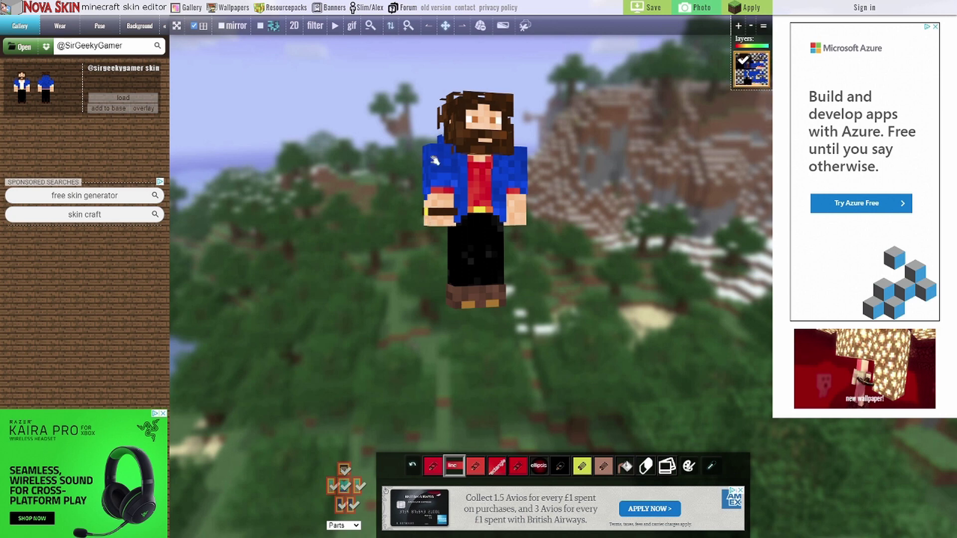
pyautogui.moveTo(577, 291); pyautogui.dragTo(550, 290)
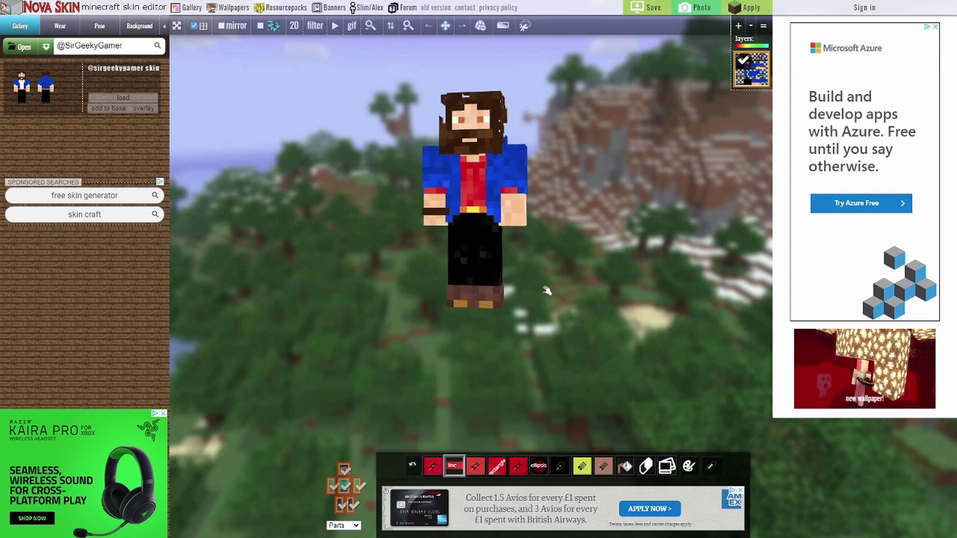
pyautogui.click(625, 466)
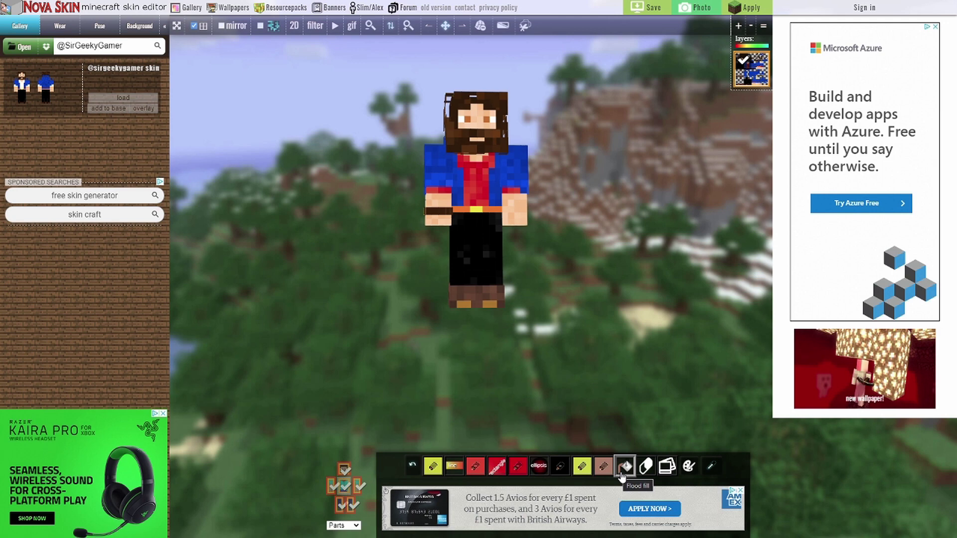
pyautogui.click(603, 465)
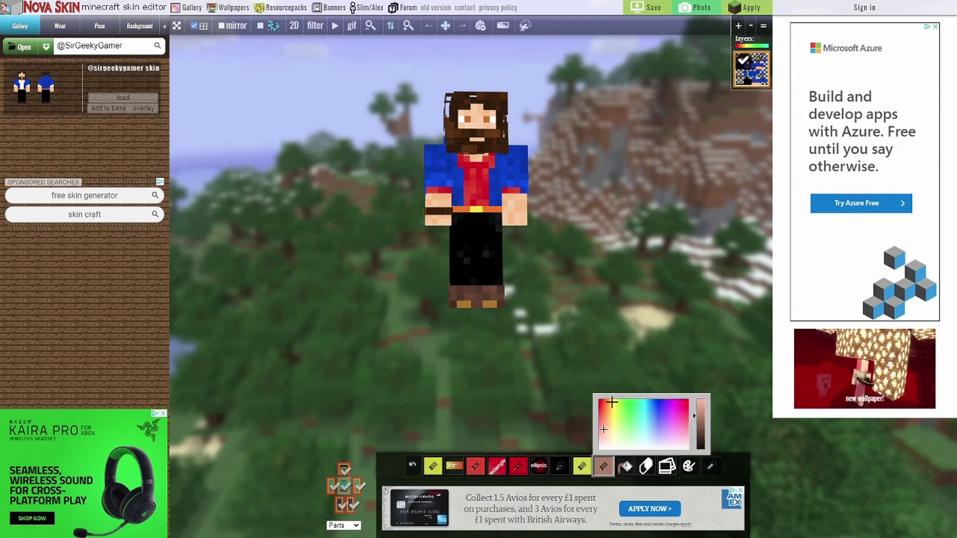
pyautogui.click(611, 403)
pyautogui.click(624, 466)
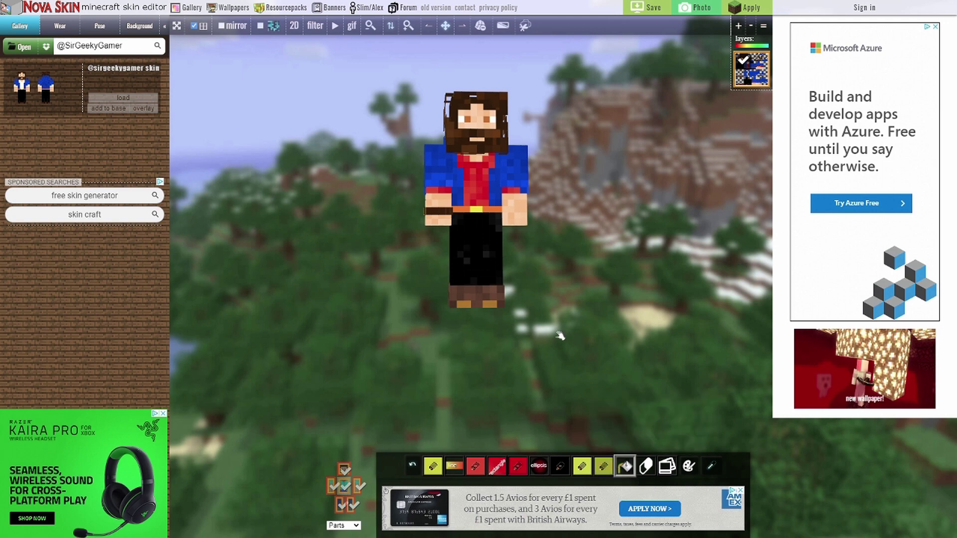
pyautogui.click(484, 185)
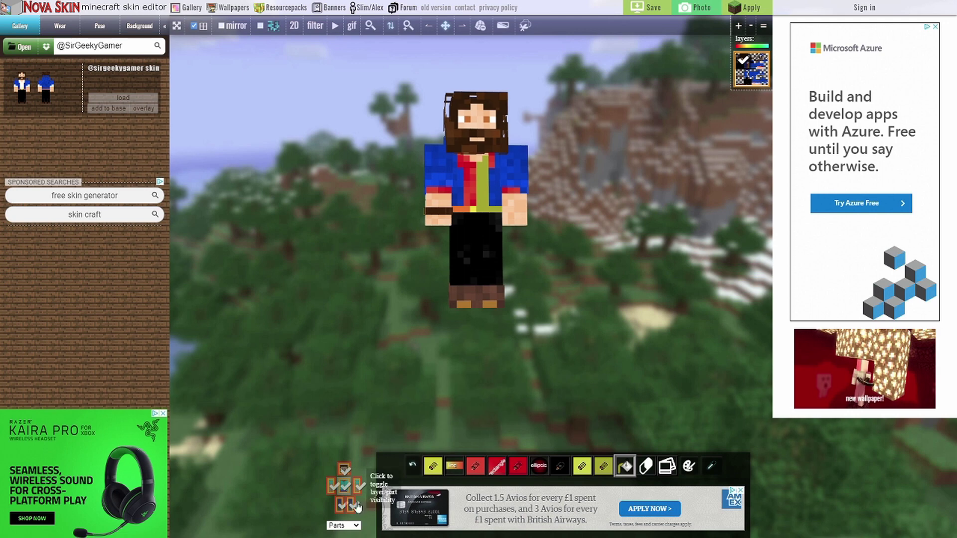
pyautogui.click(504, 262)
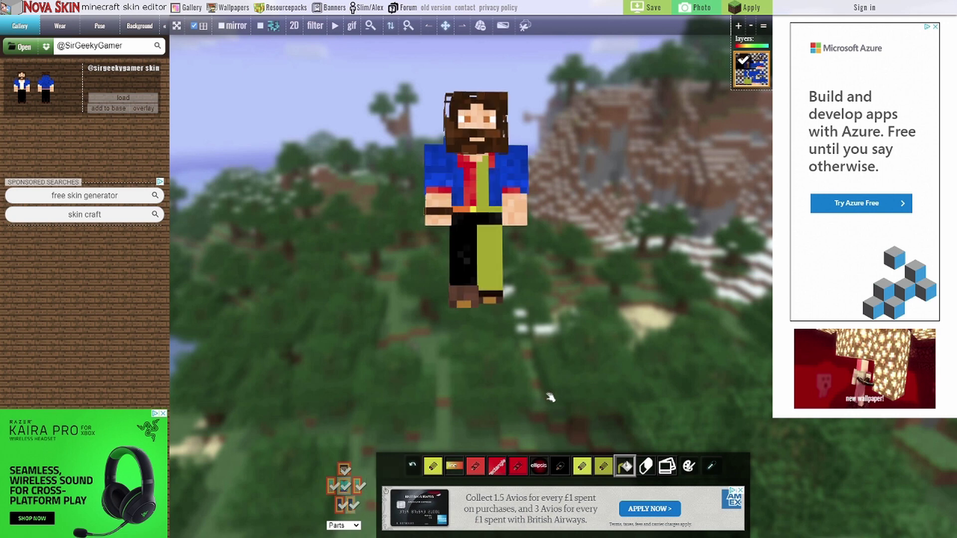
pyautogui.click(411, 466)
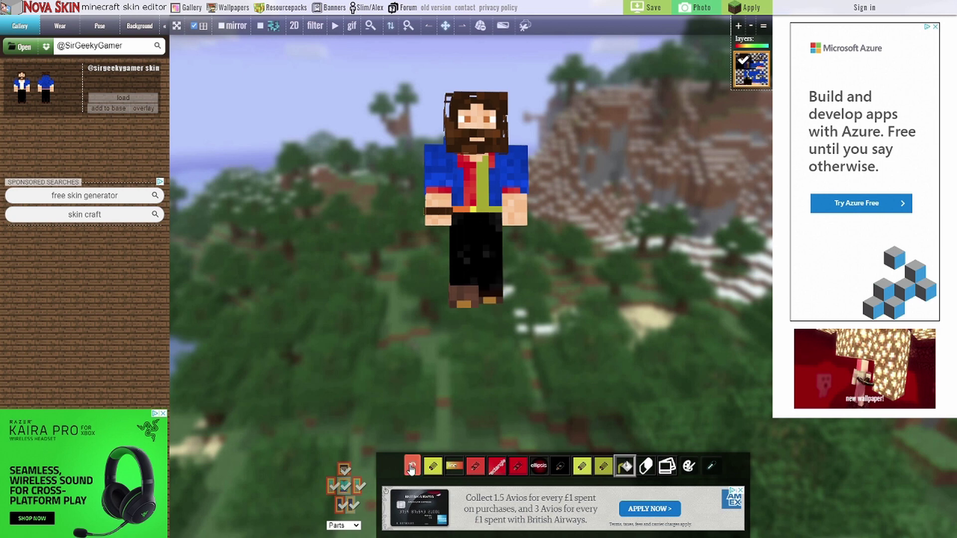
pyautogui.click(412, 466)
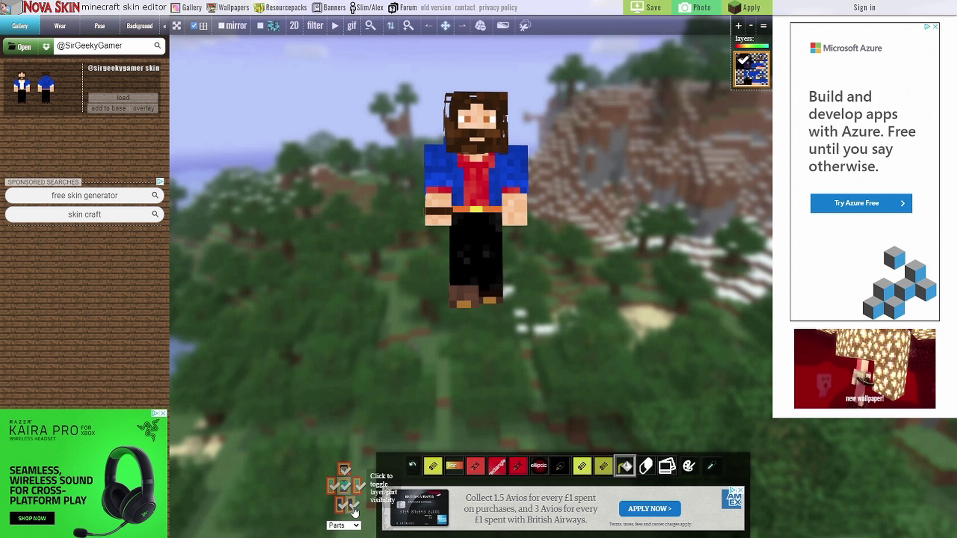
# - Erase a strip up the right leg's outer edge with the Eraser, inspect it, then undo it
pyautogui.click(645, 468)
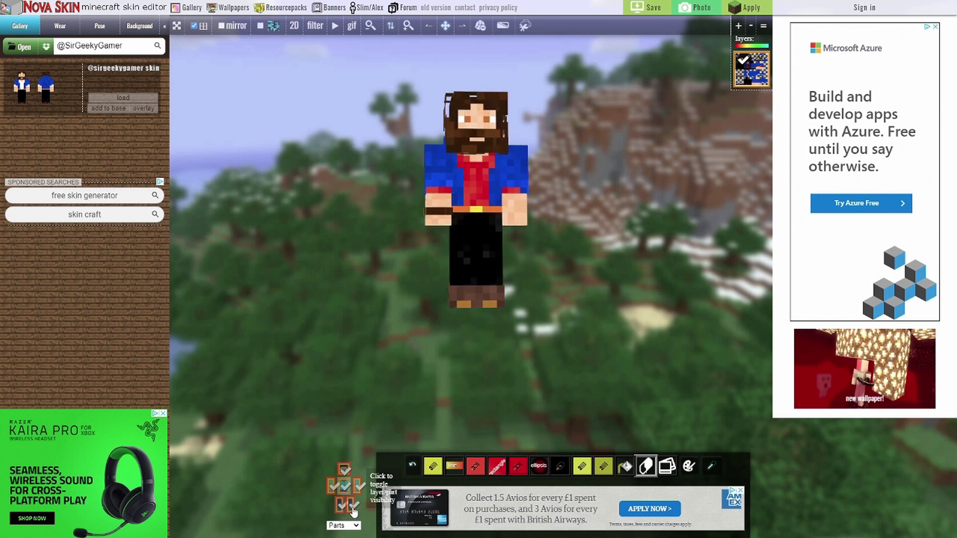
pyautogui.click(491, 297)
pyautogui.moveTo(501, 277)
pyautogui.mouseDown()
pyautogui.moveTo(496, 240)
pyautogui.moveTo(500, 293)
pyautogui.moveTo(504, 253)
pyautogui.mouseUp()
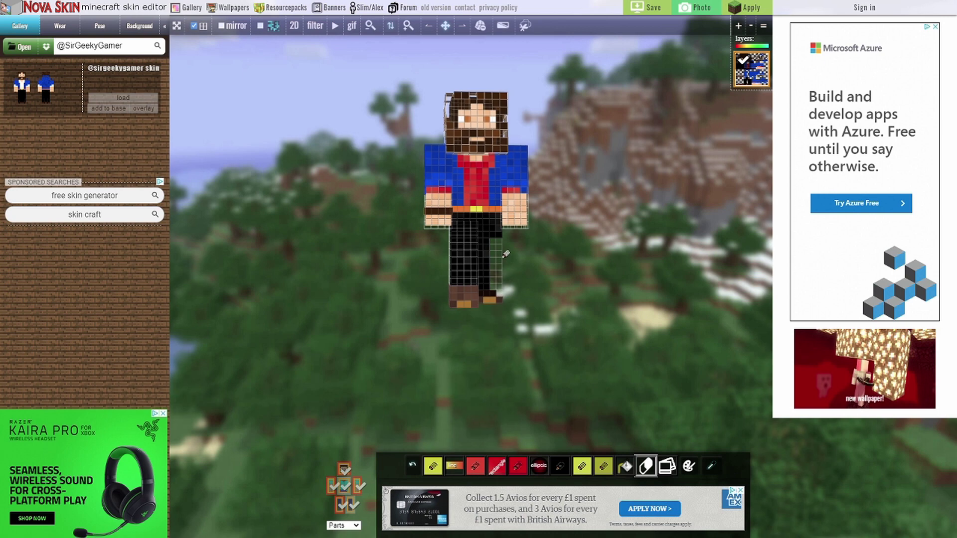
pyautogui.moveTo(532, 384)
pyautogui.mouseDown()
pyautogui.moveTo(446, 376)
pyautogui.moveTo(530, 385)
pyautogui.mouseUp()
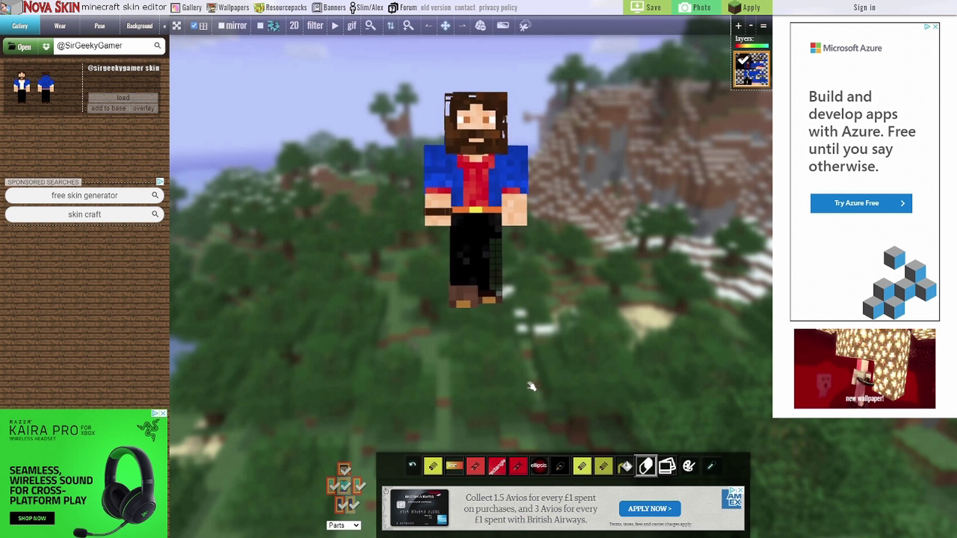
pyautogui.click(411, 465)
pyautogui.click(432, 466)
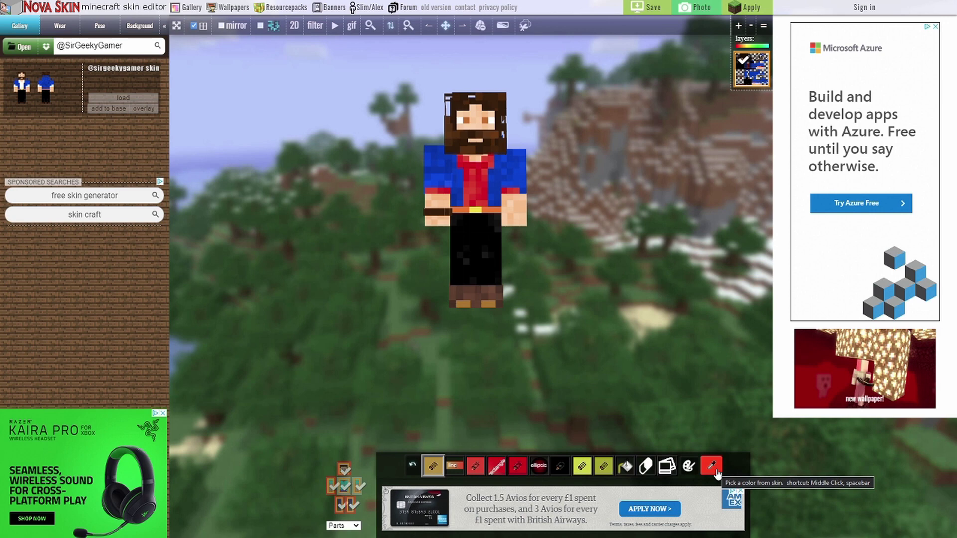
# - Sample the jacket's blue from the shoulder with the eyedropper as the paint colour
pyautogui.click(431, 468)
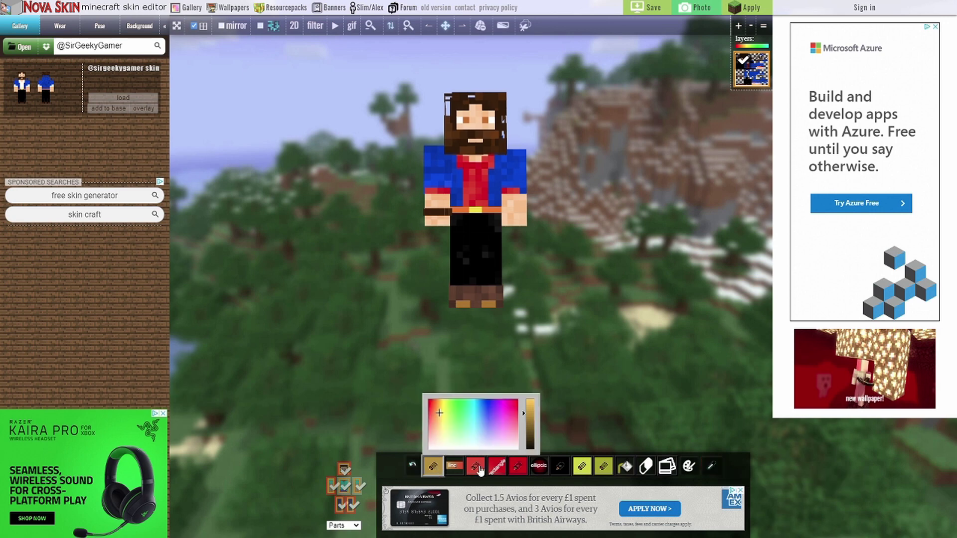
pyautogui.click(711, 465)
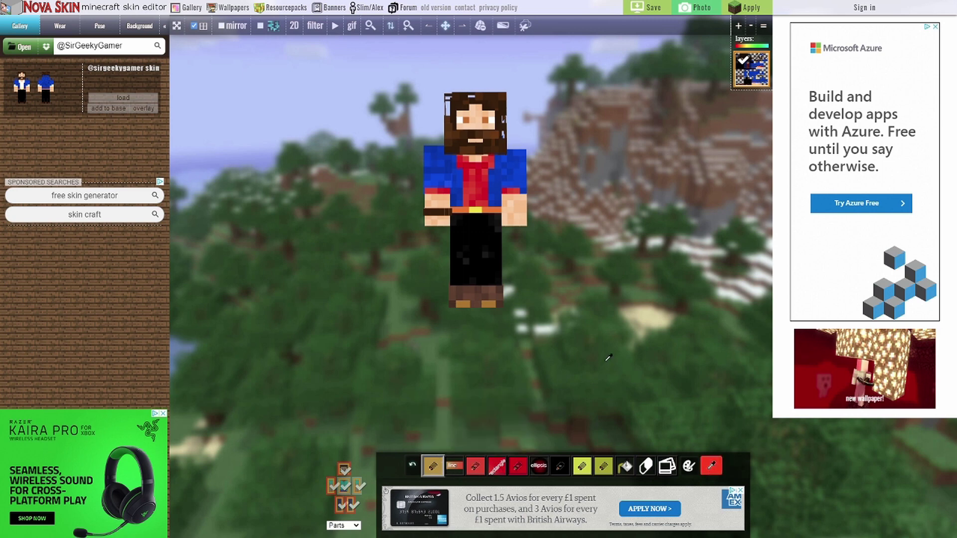
pyautogui.click(527, 160)
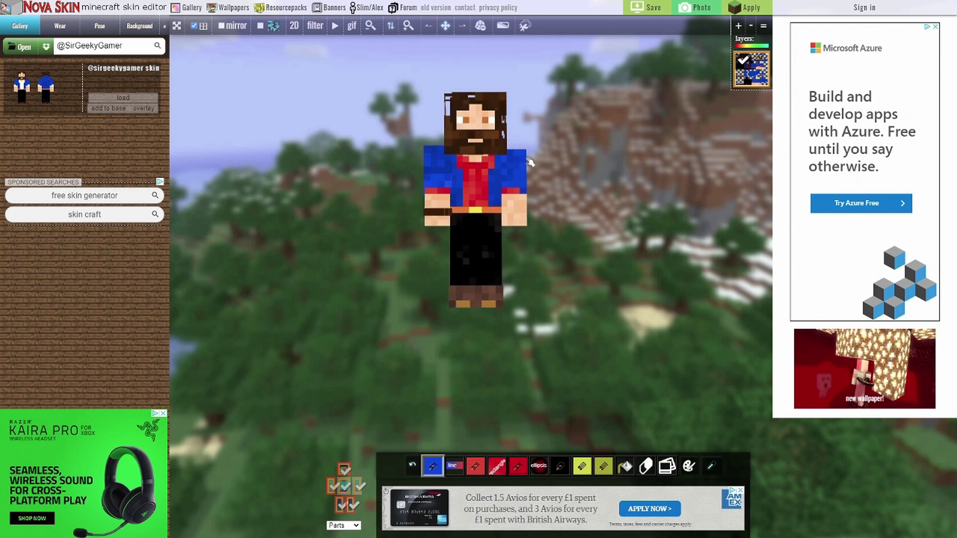
# - Search the Wear parts for 'glasses' and add Cool Glasses to the skin
pyautogui.moveTo(581, 278); pyautogui.dragTo(301, 292)
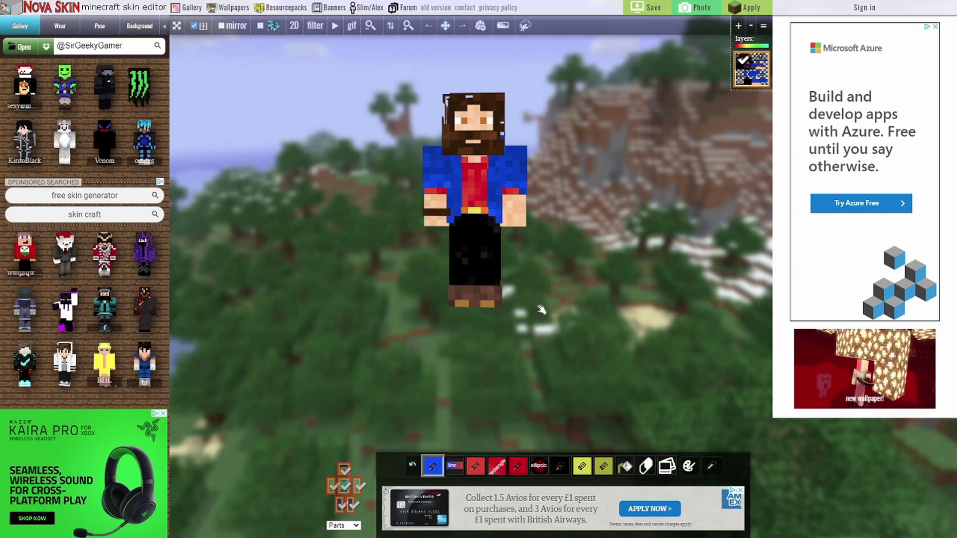
pyautogui.click(58, 28)
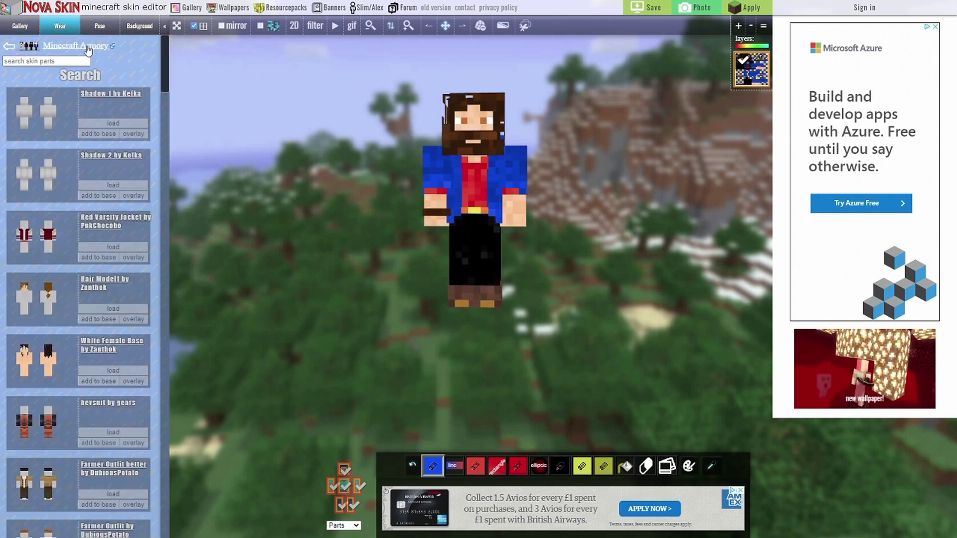
pyautogui.click(27, 60)
pyautogui.write('glasses')
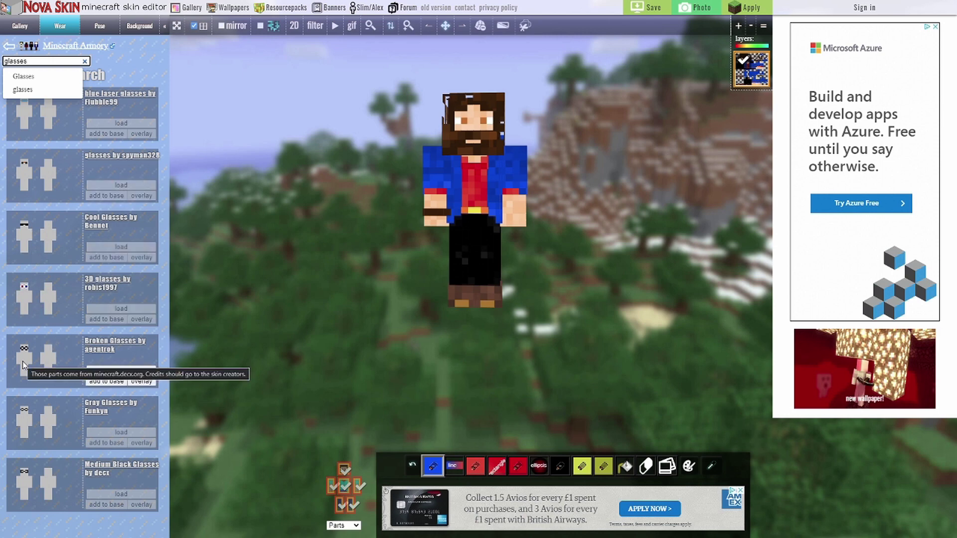
pyautogui.click(38, 230)
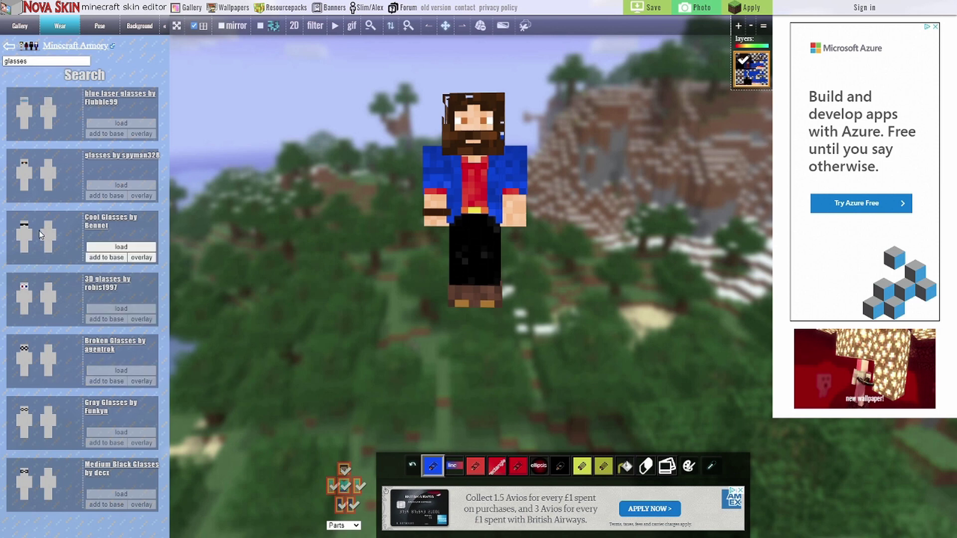
pyautogui.click(107, 258)
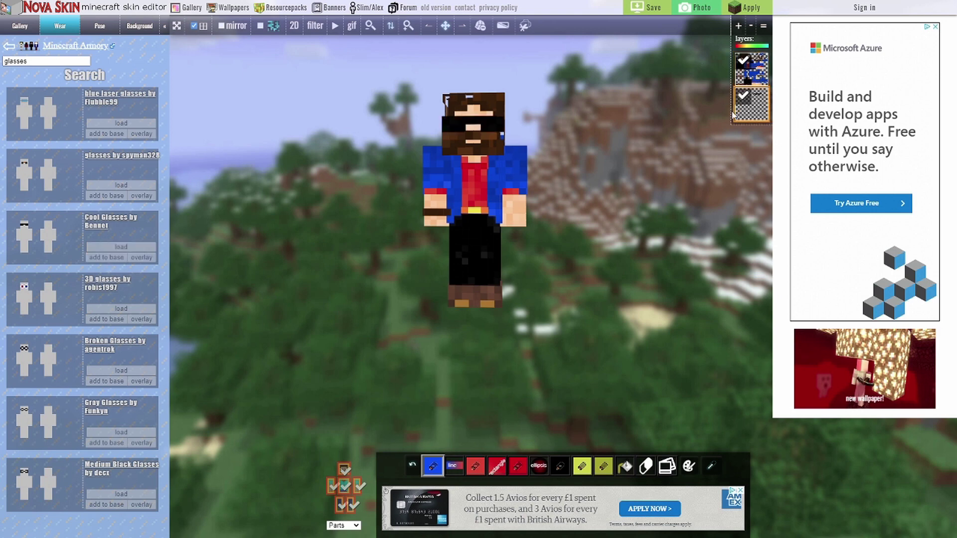
# - Compare the glasses layer on and off, then merge it into the skin's single layer
pyautogui.moveTo(618, 224); pyautogui.dragTo(678, 168)
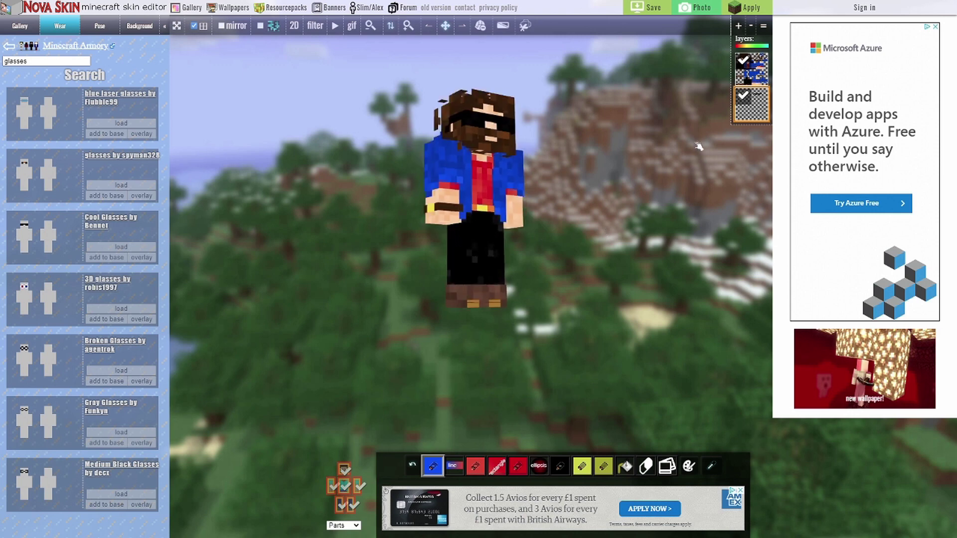
pyautogui.click(747, 96)
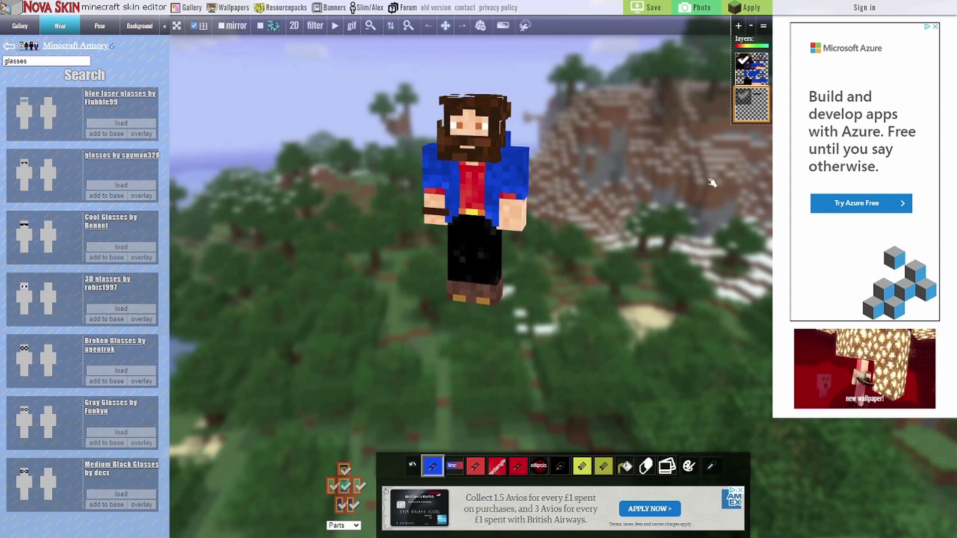
pyautogui.click(745, 102)
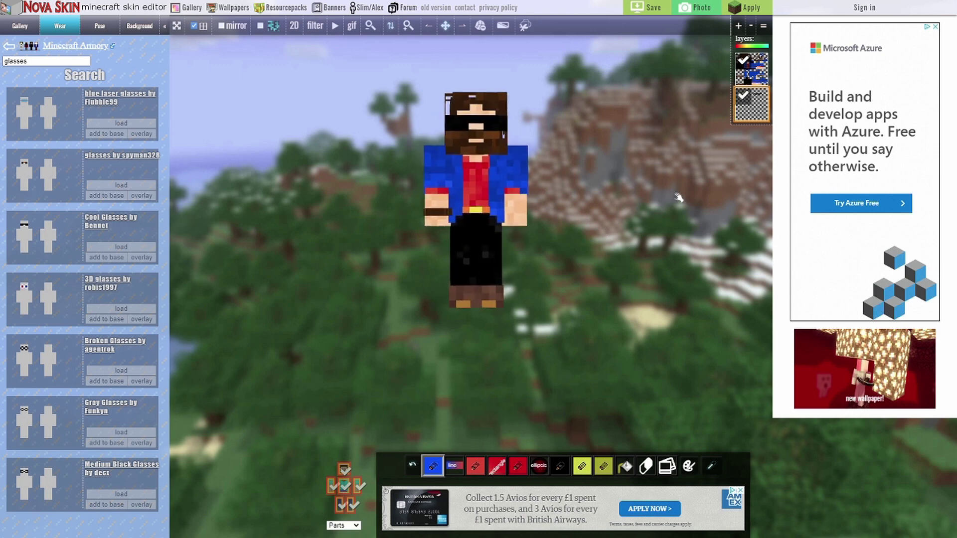
pyautogui.click(763, 27)
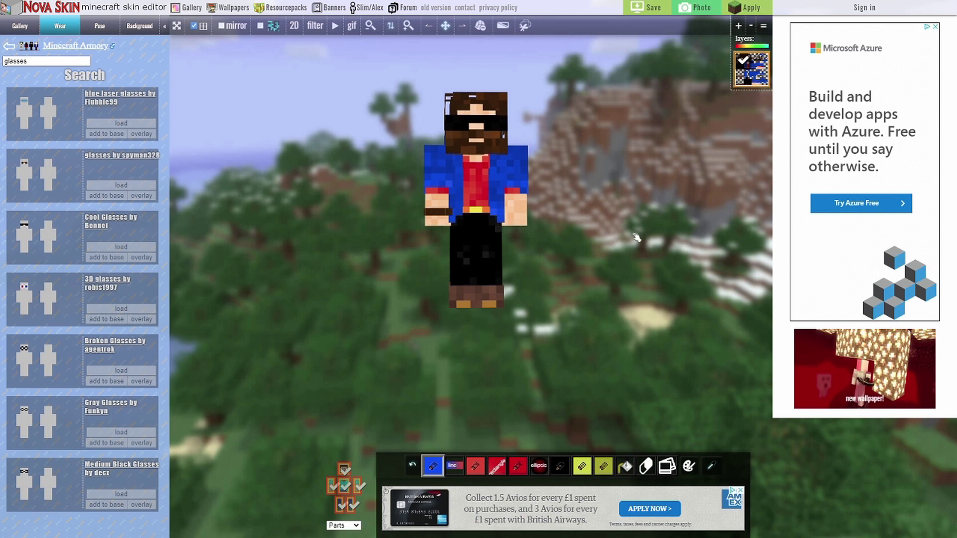
pyautogui.moveTo(596, 239); pyautogui.dragTo(643, 245)
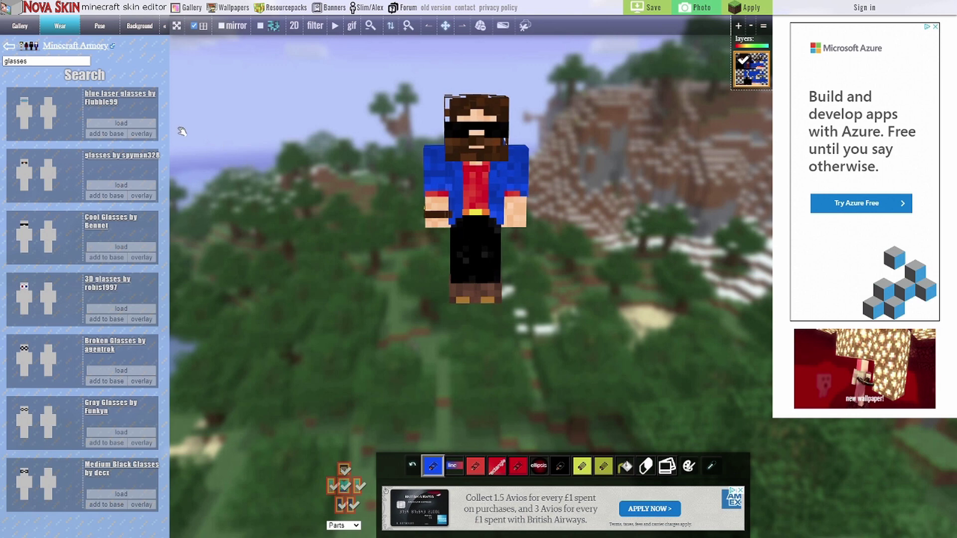
pyautogui.moveTo(344, 241); pyautogui.dragTo(222, 237)
# - Search the parts for 'back' and overlay the Backpack onto the skin's back
pyautogui.click(46, 61)
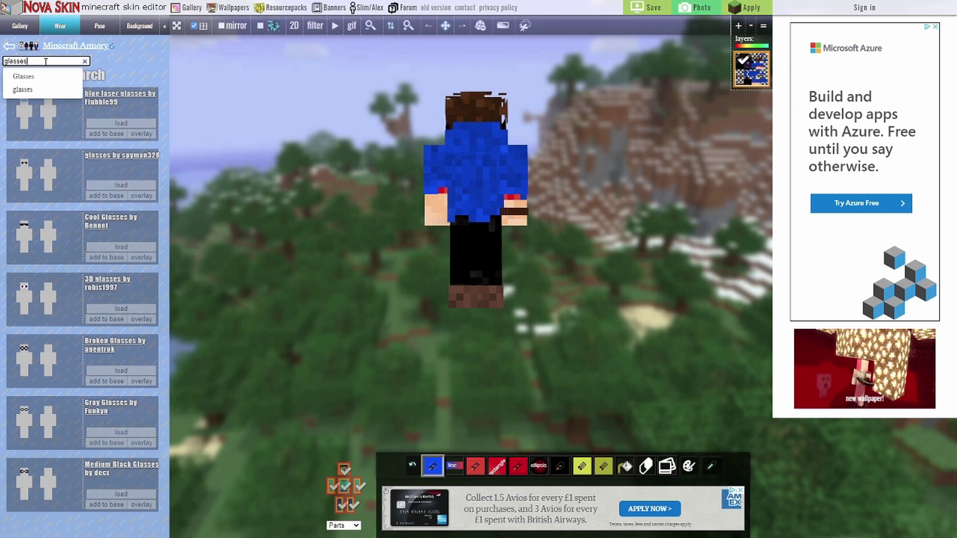
pyautogui.press('Escape')
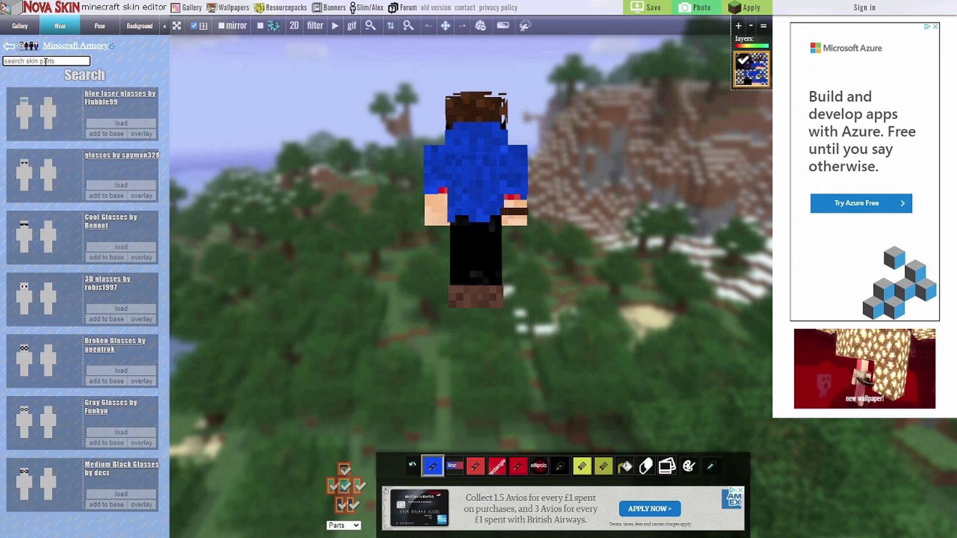
pyautogui.write('backpa')
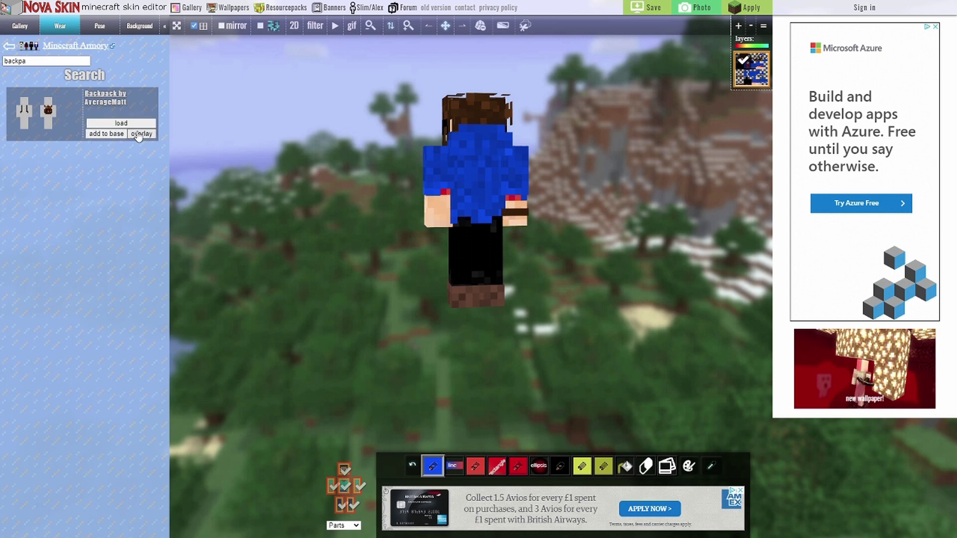
pyautogui.click(139, 134)
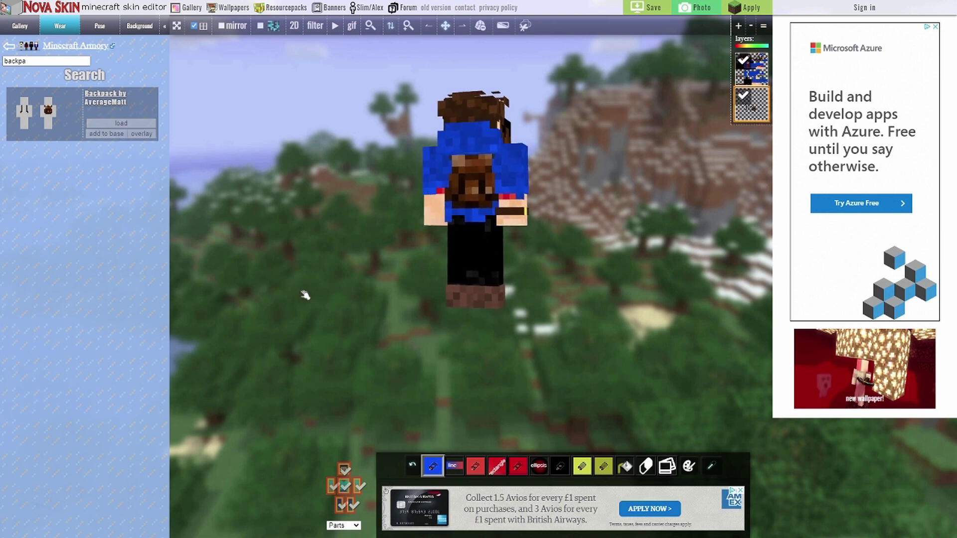
pyautogui.moveTo(304, 295); pyautogui.dragTo(521, 302)
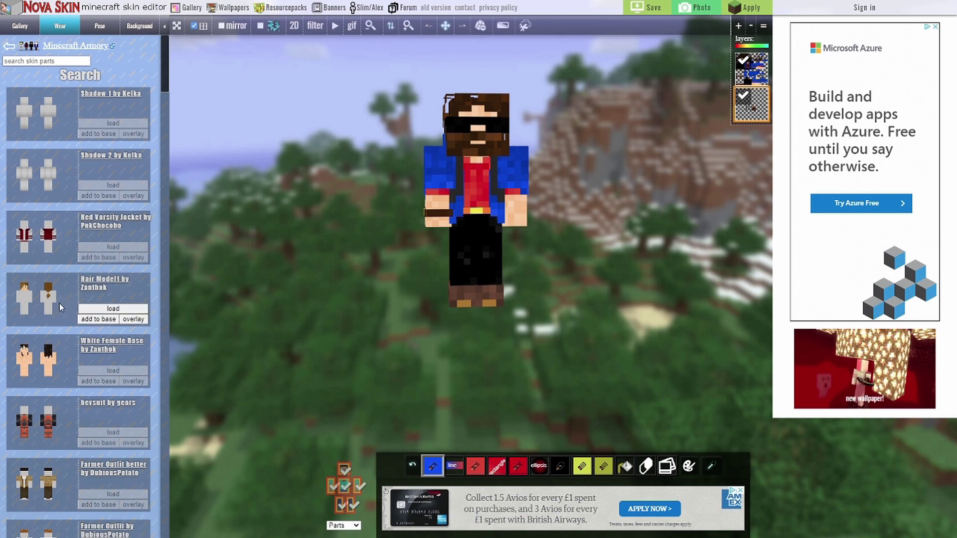
pyautogui.scroll(-3, 38, 396)
pyautogui.scroll(3, 36, 390)
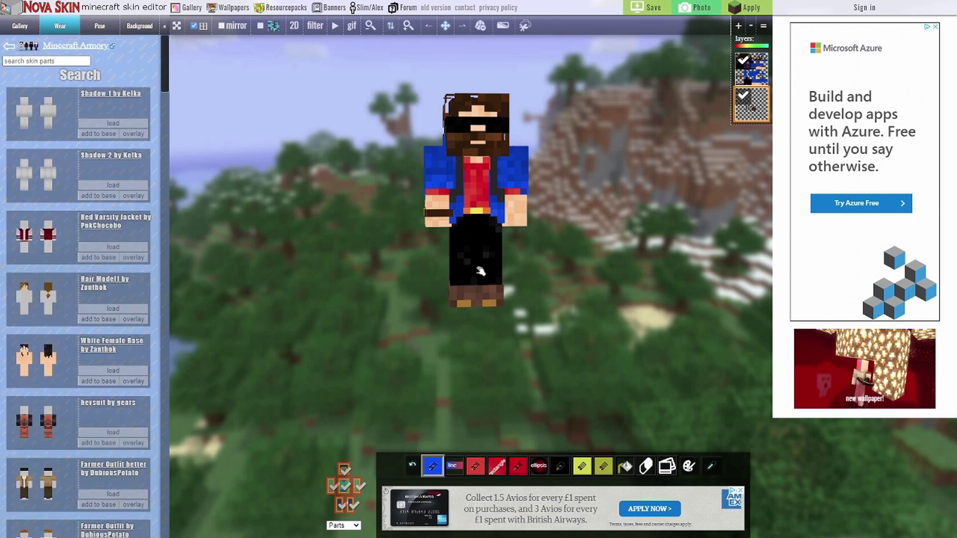
pyautogui.moveTo(480, 271); pyautogui.dragTo(525, 315)
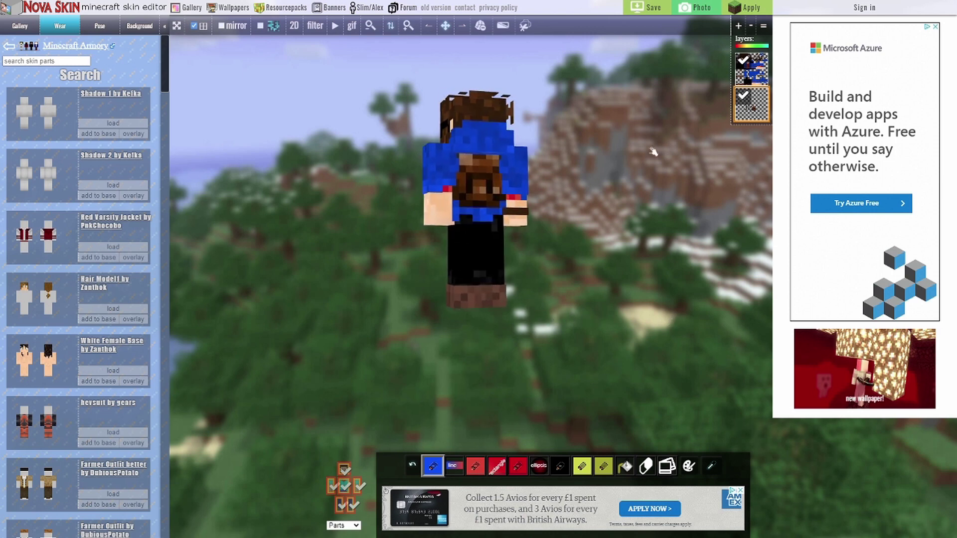
# - Compare the backpack layer on and off, then merge it into the main skin
pyautogui.click(742, 96)
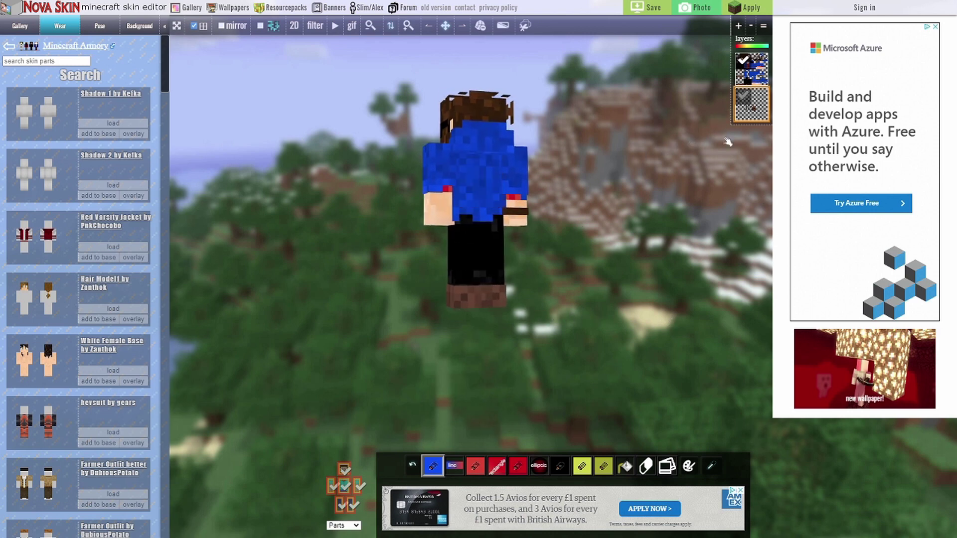
pyautogui.moveTo(667, 285); pyautogui.dragTo(474, 274)
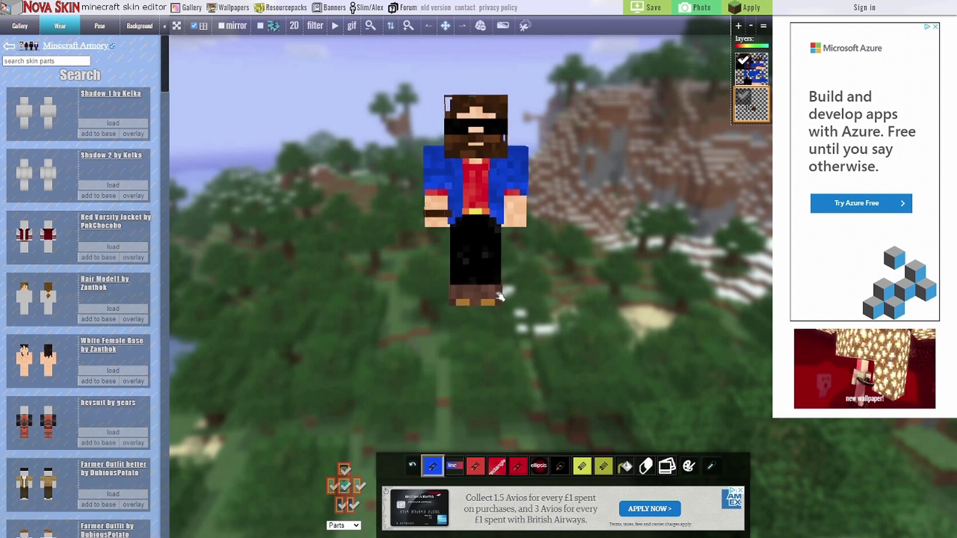
pyautogui.click(749, 98)
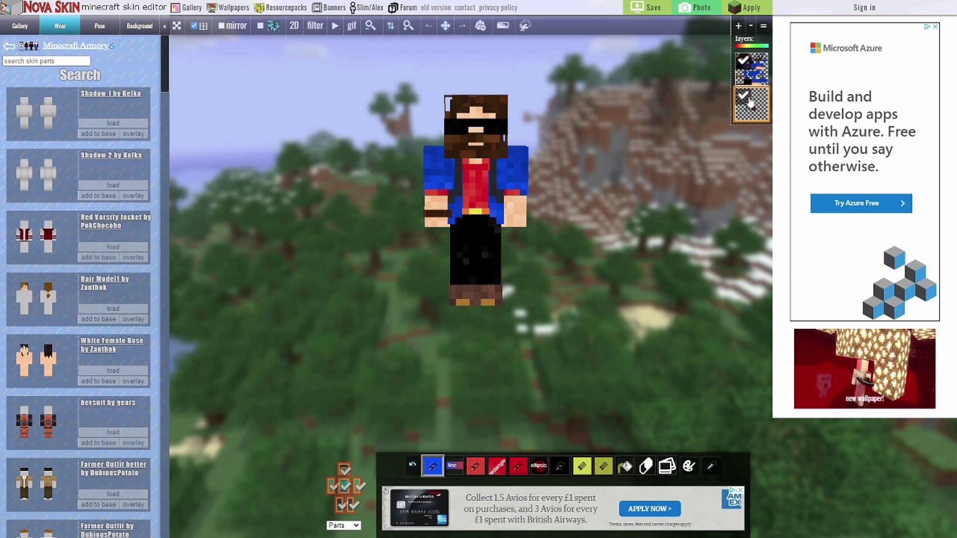
pyautogui.click(763, 25)
pyautogui.moveTo(660, 289)
pyautogui.mouseDown()
pyautogui.moveTo(513, 280)
pyautogui.moveTo(609, 275)
pyautogui.moveTo(654, 286)
pyautogui.moveTo(636, 262)
pyautogui.moveTo(659, 271)
pyautogui.mouseUp()
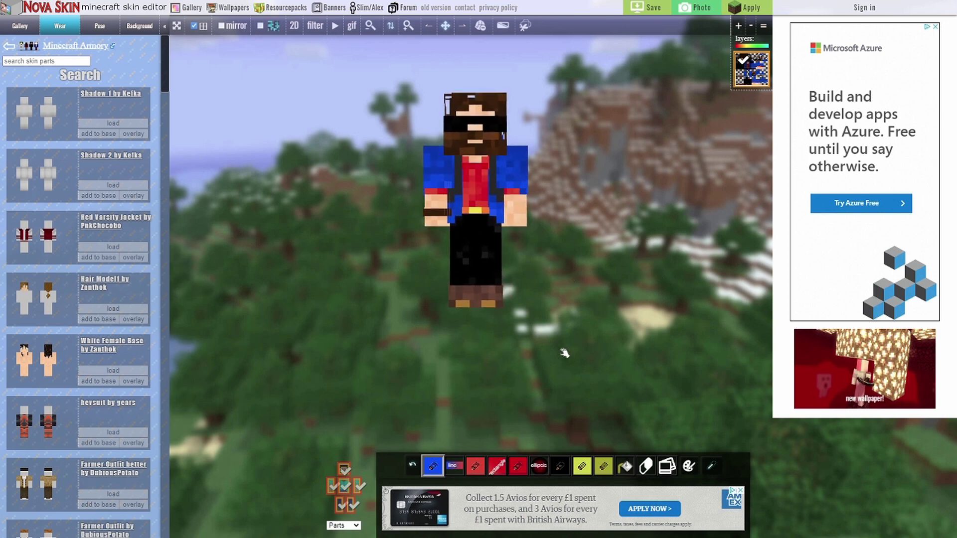
# - Save the skin named 'Cool Geeky' with a description and download it as CoolGeeky.png
pyautogui.click(638, 10)
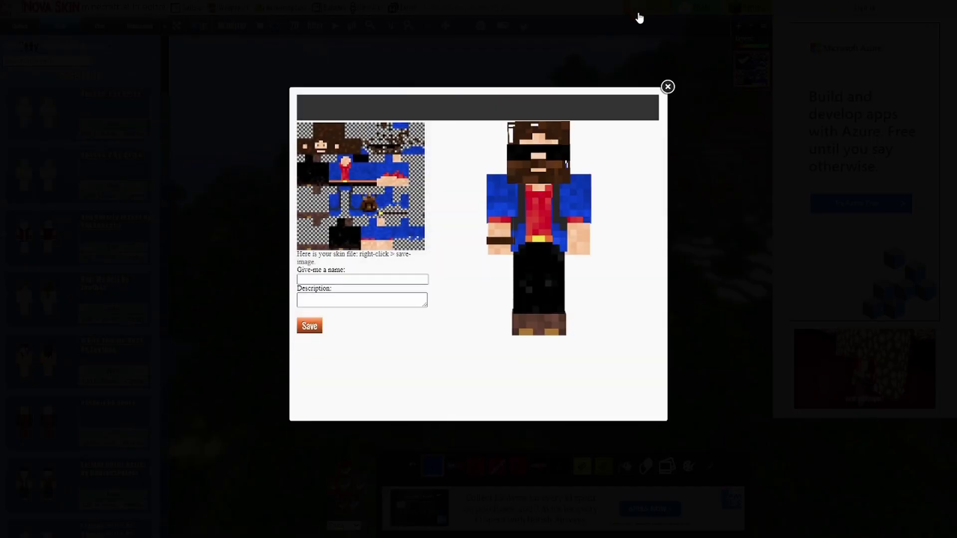
pyautogui.click(384, 279)
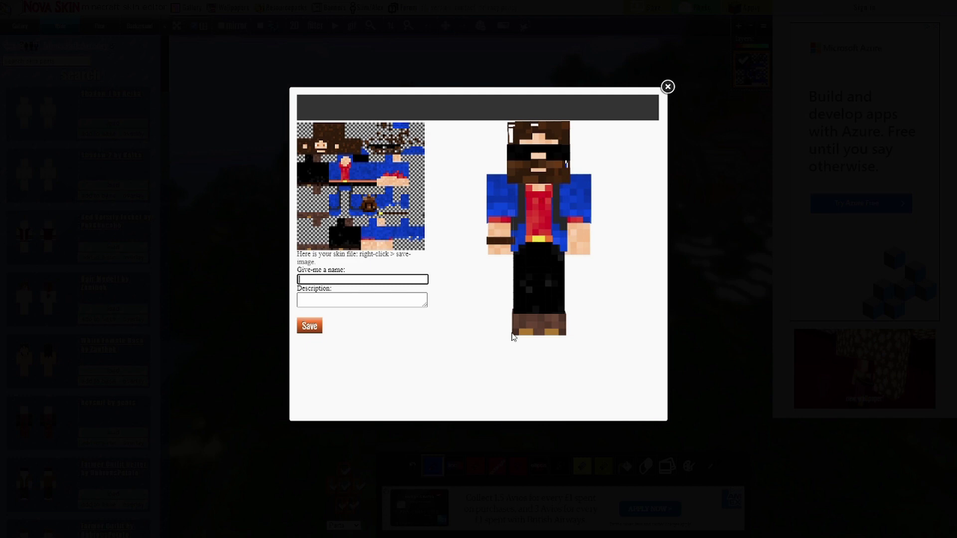
pyautogui.click(346, 279)
pyautogui.press('Tab')
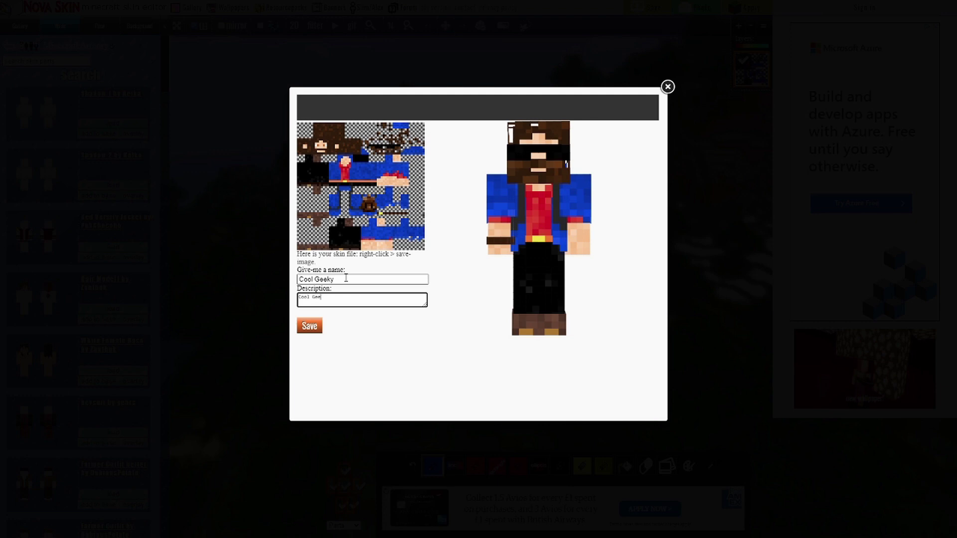
pyautogui.click(308, 330)
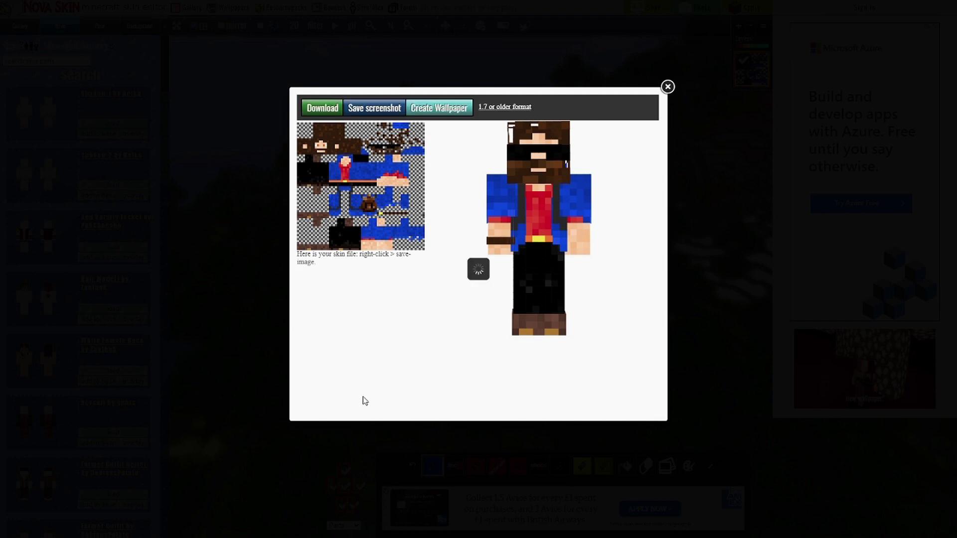
pyautogui.click(331, 109)
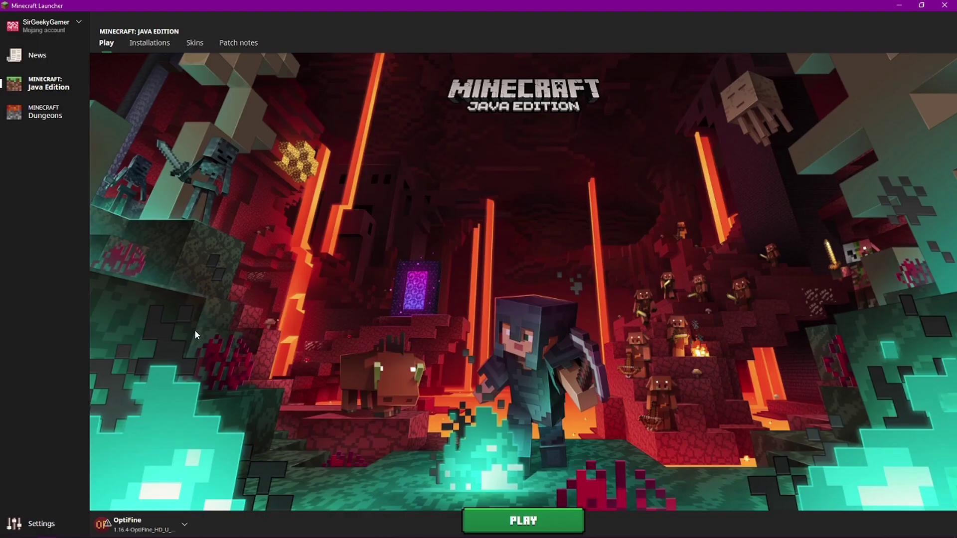
# - Create a new skin on the launcher's Skins page loaded from CoolGeeky.png
pyautogui.click(195, 44)
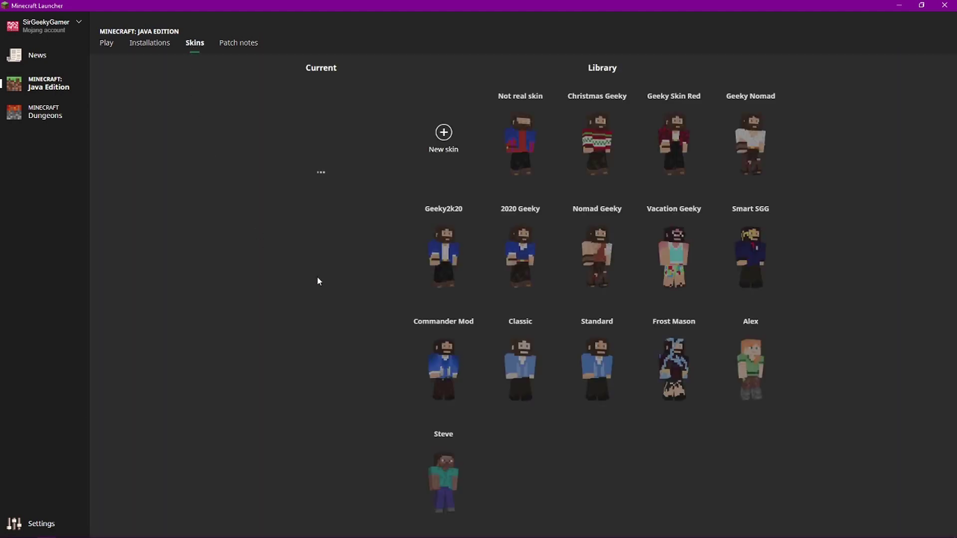
pyautogui.moveTo(716, 169)
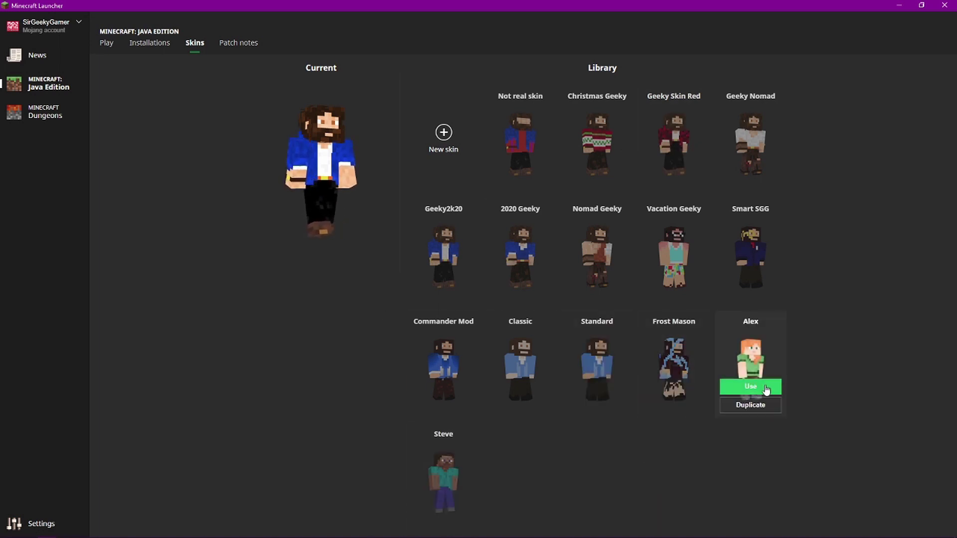
pyautogui.moveTo(531, 214)
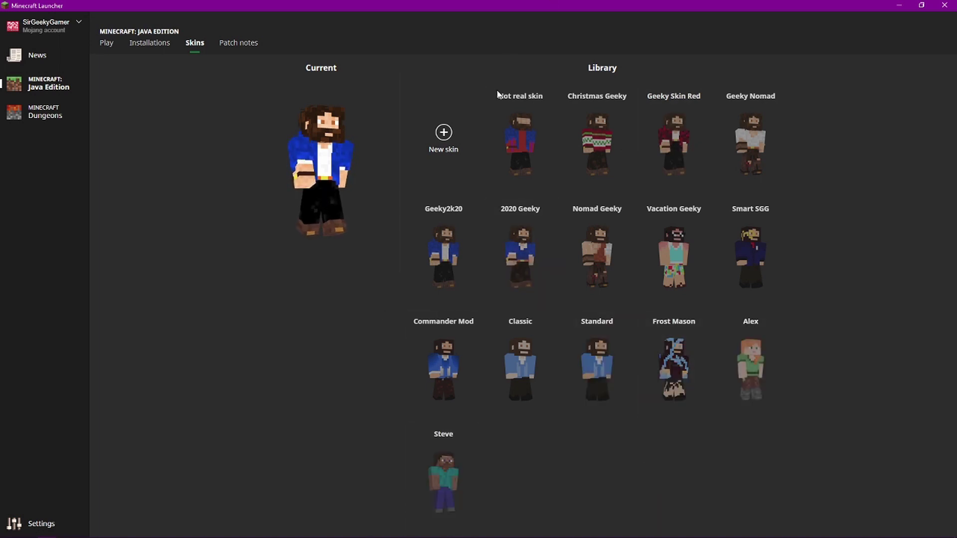
pyautogui.click(443, 142)
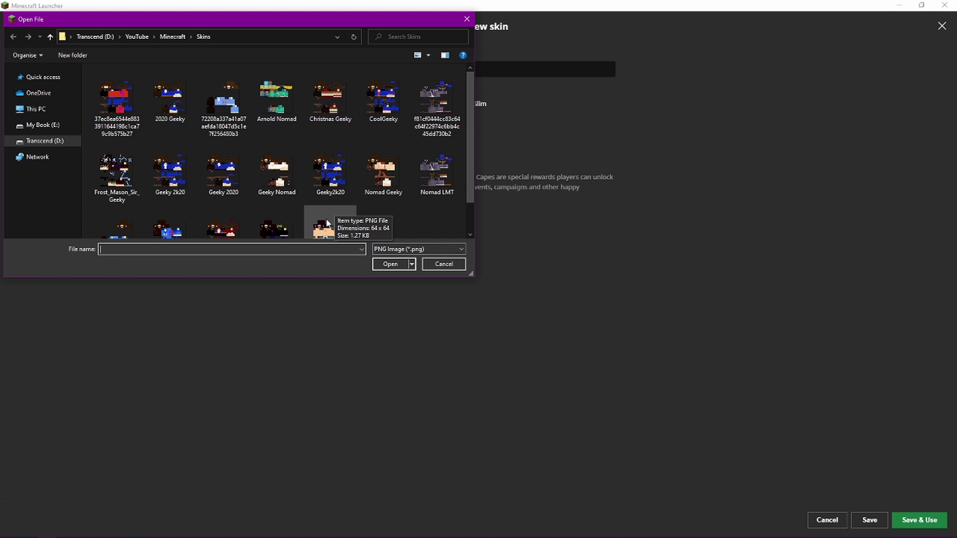
pyautogui.scroll(-2, 393, 223)
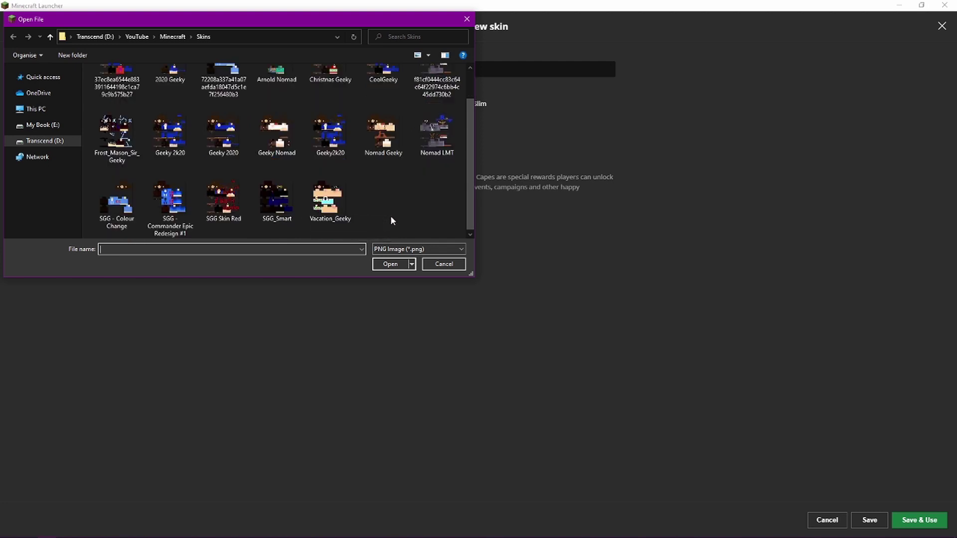
pyautogui.click(383, 72)
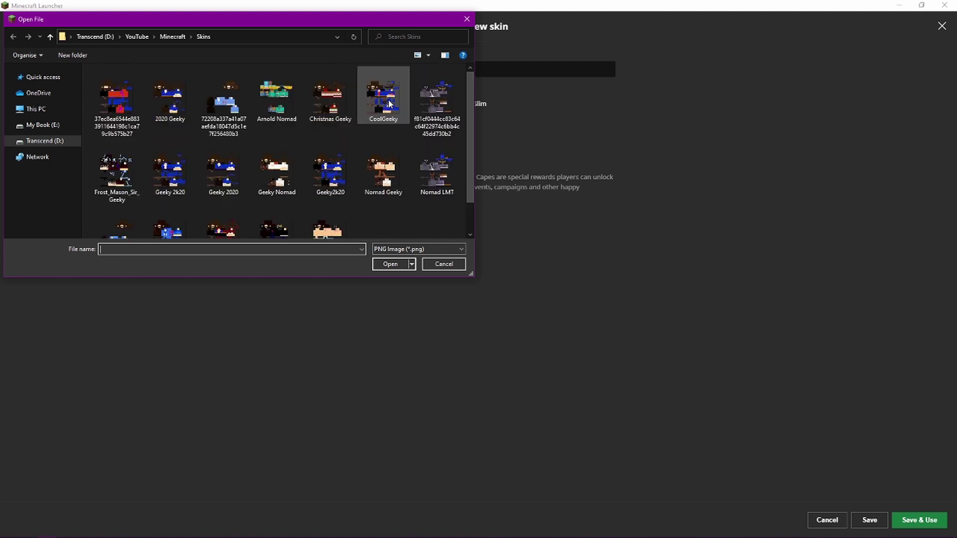
pyautogui.click(394, 264)
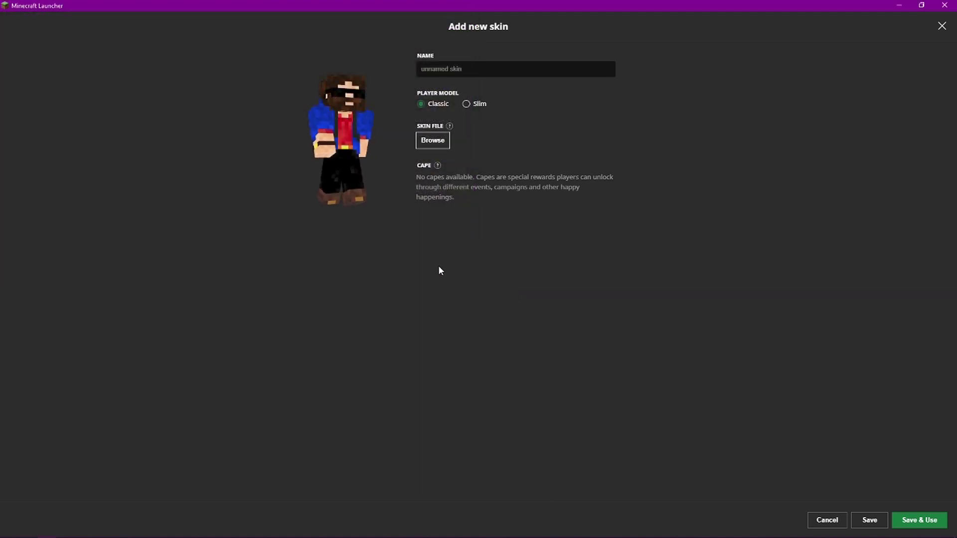
# - Name the skin 'Cool Geeky', keep the Classic player model, and Save & Use it
pyautogui.moveTo(335, 255); pyautogui.dragTo(308, 206)
pyautogui.click(512, 73)
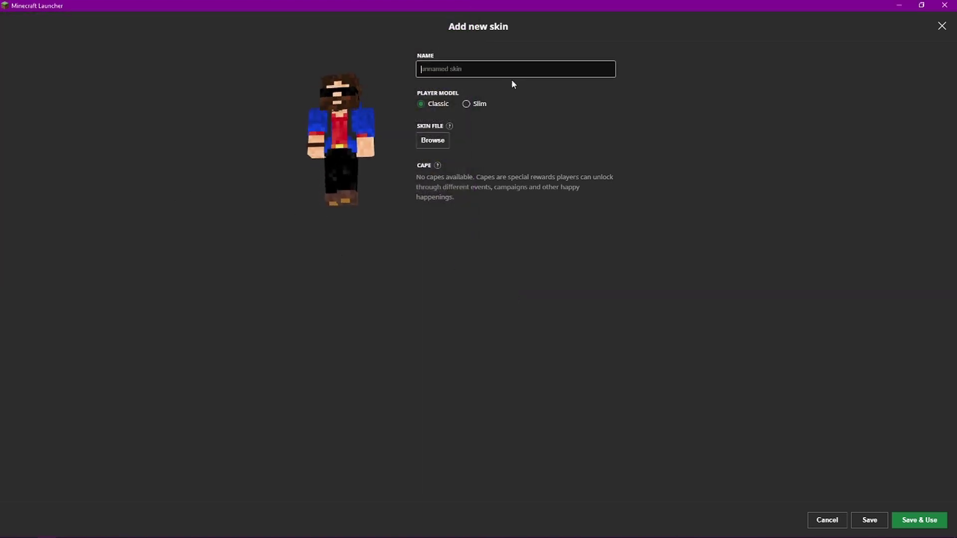
pyautogui.write('Cool Geeky')
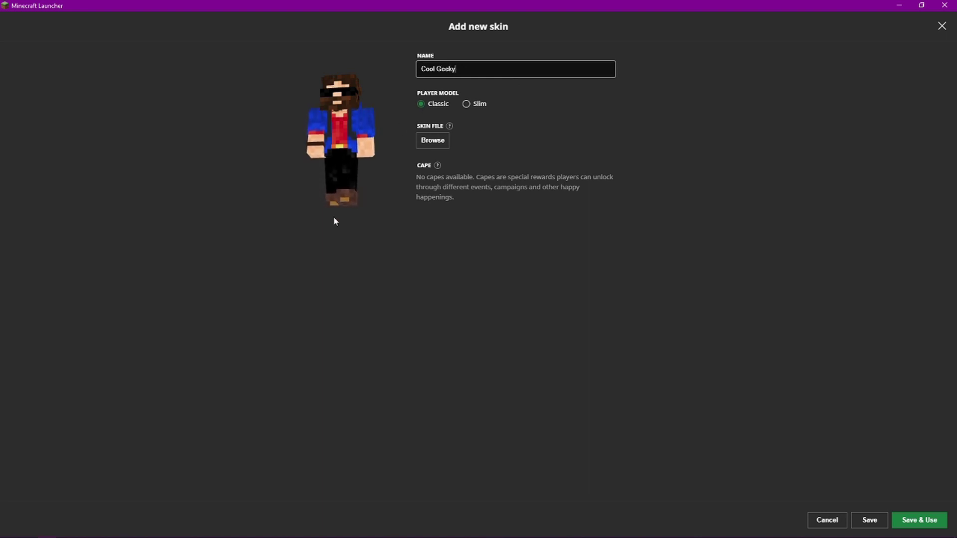
pyautogui.click(346, 254)
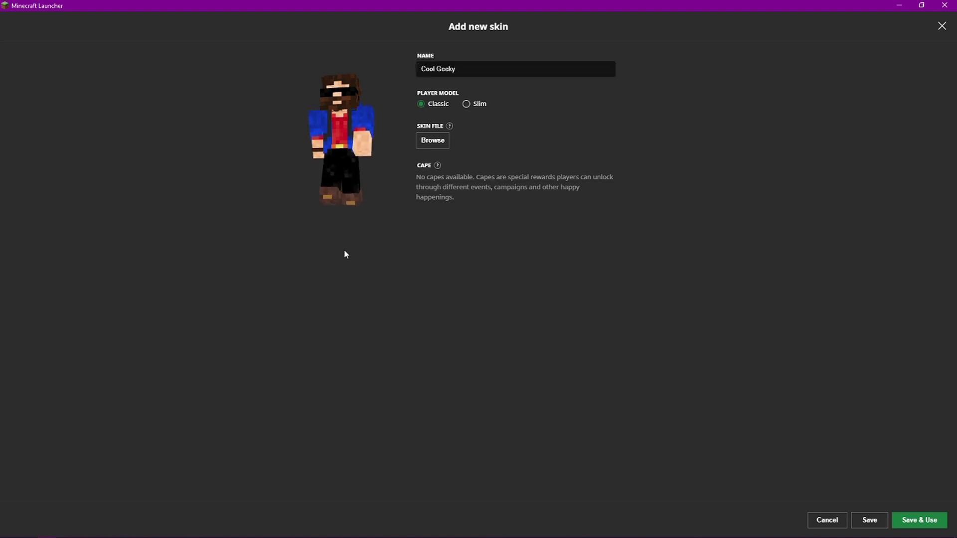
pyautogui.click(467, 104)
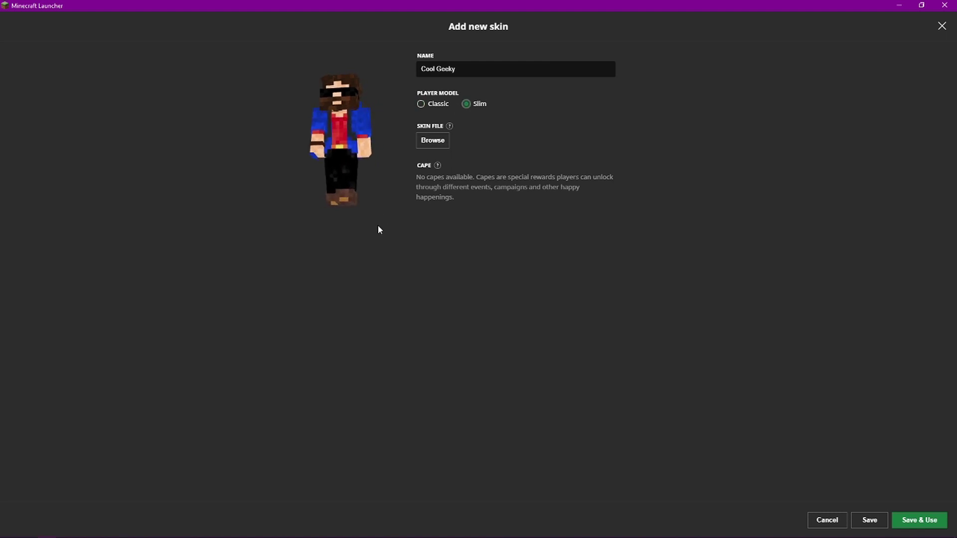
pyautogui.click(420, 104)
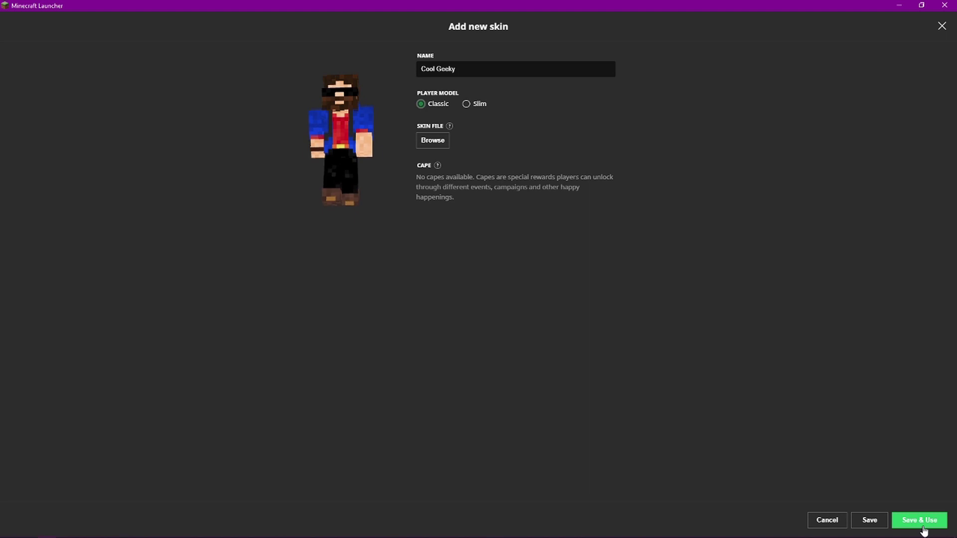
pyautogui.click(922, 526)
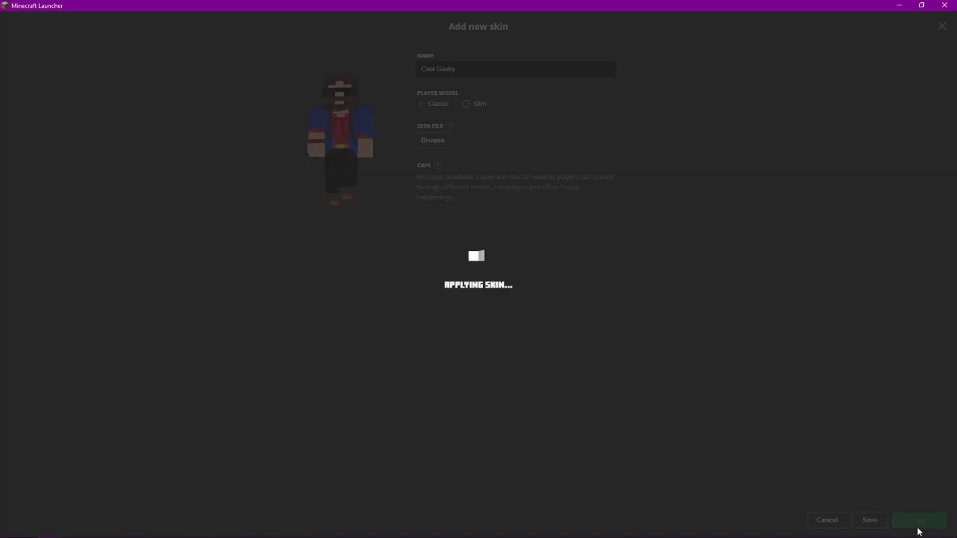